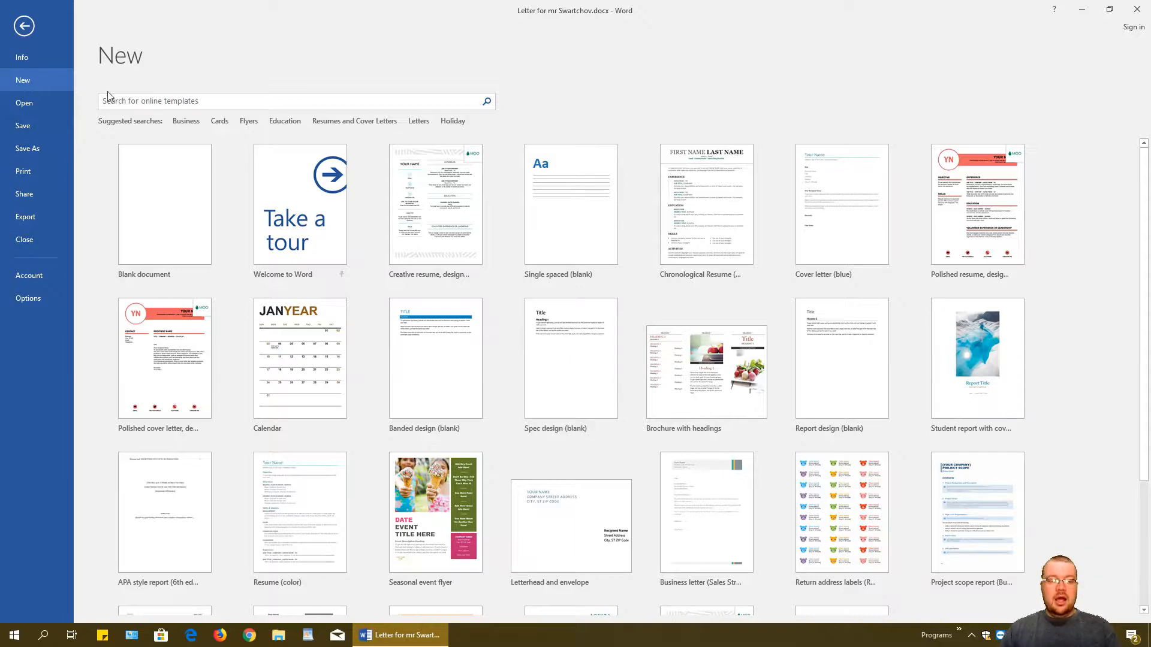
Start saving the open letter as a new file on this PC and choose Word Template (*.dotx) as its file type.
{"action": "left_click", "coordinate": [24, 25]}
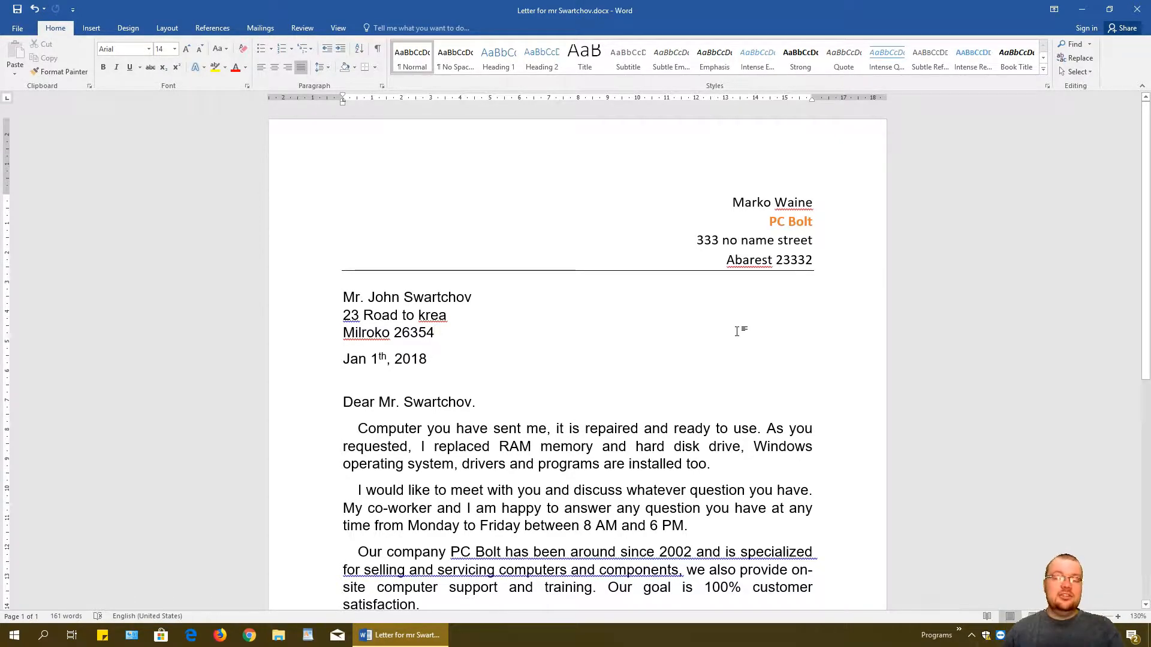
{"action": "left_click", "coordinate": [15, 31]}
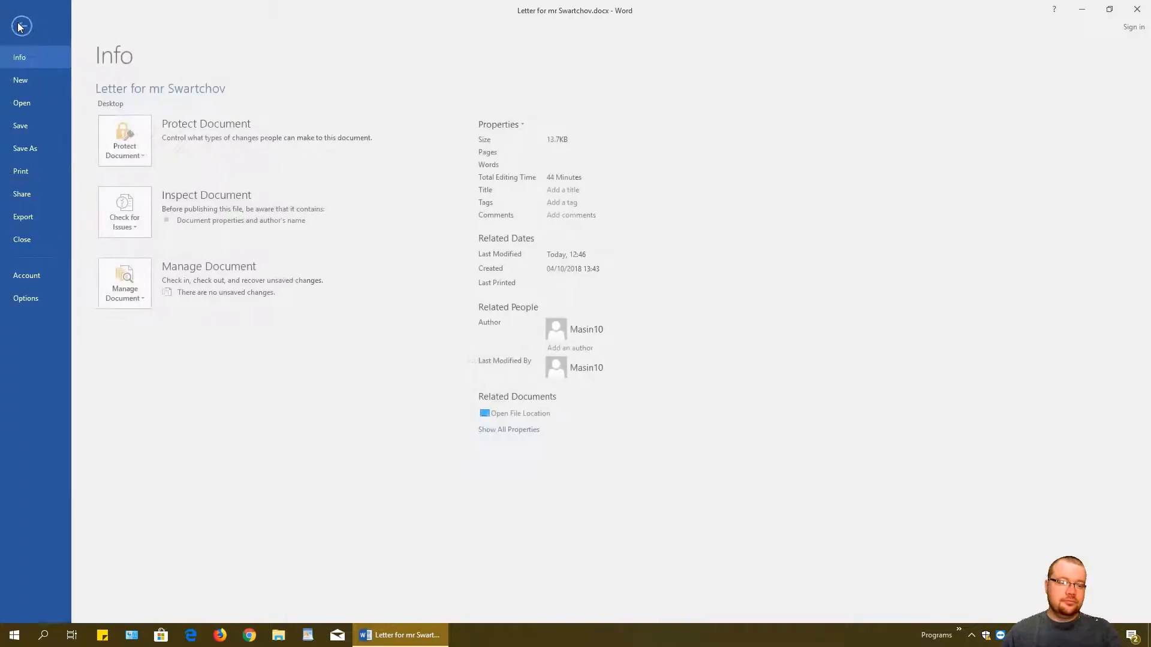
{"action": "left_click", "coordinate": [26, 150]}
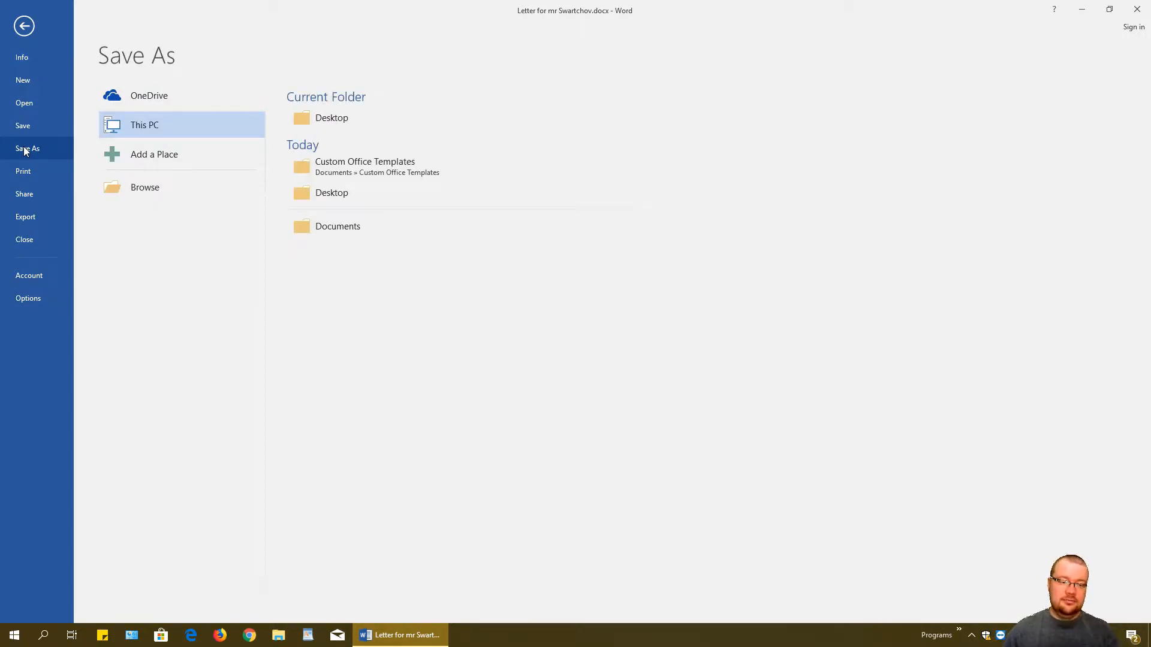
{"action": "left_click", "coordinate": [141, 193]}
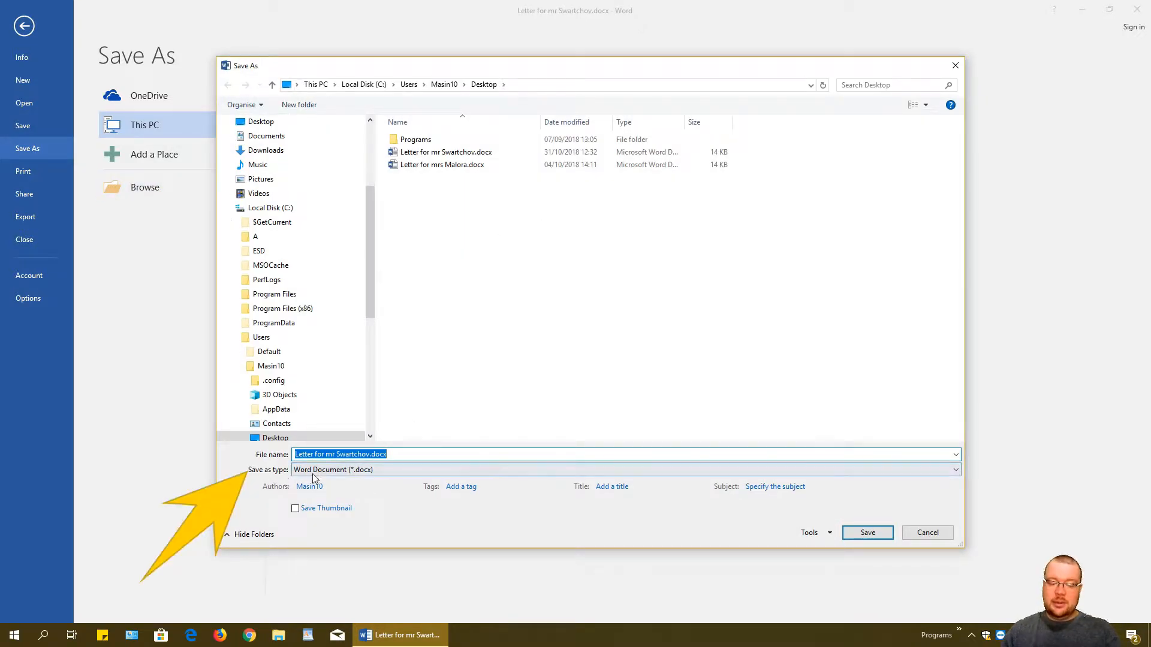
{"action": "left_click", "coordinate": [300, 470]}
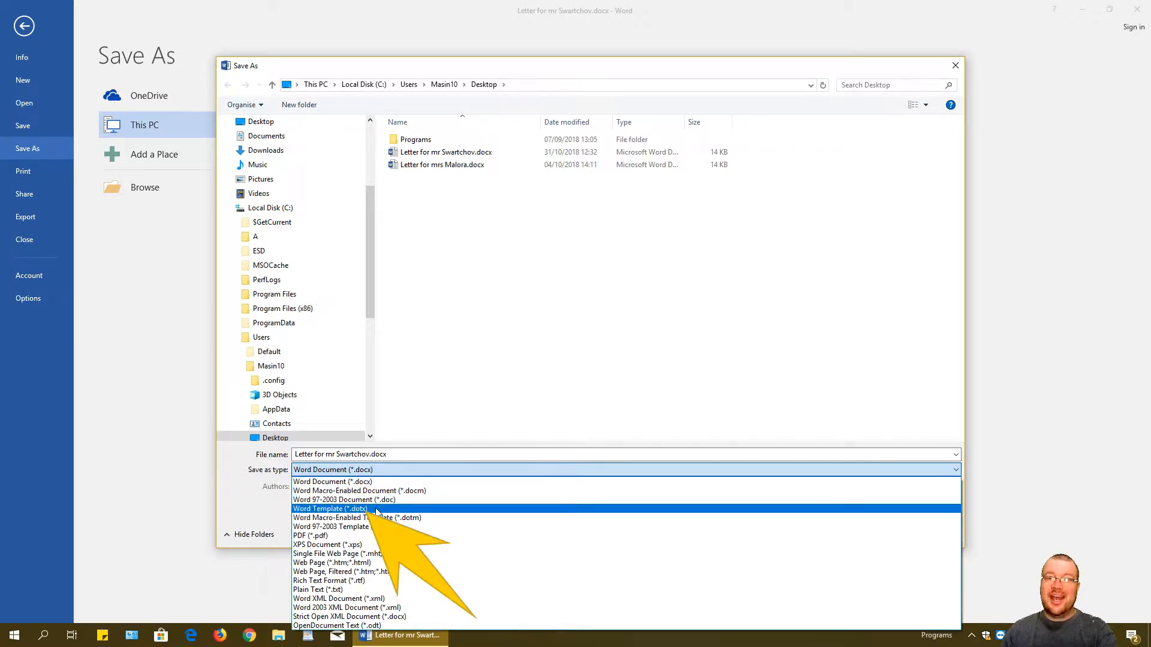
{"action": "left_click", "coordinate": [377, 510]}
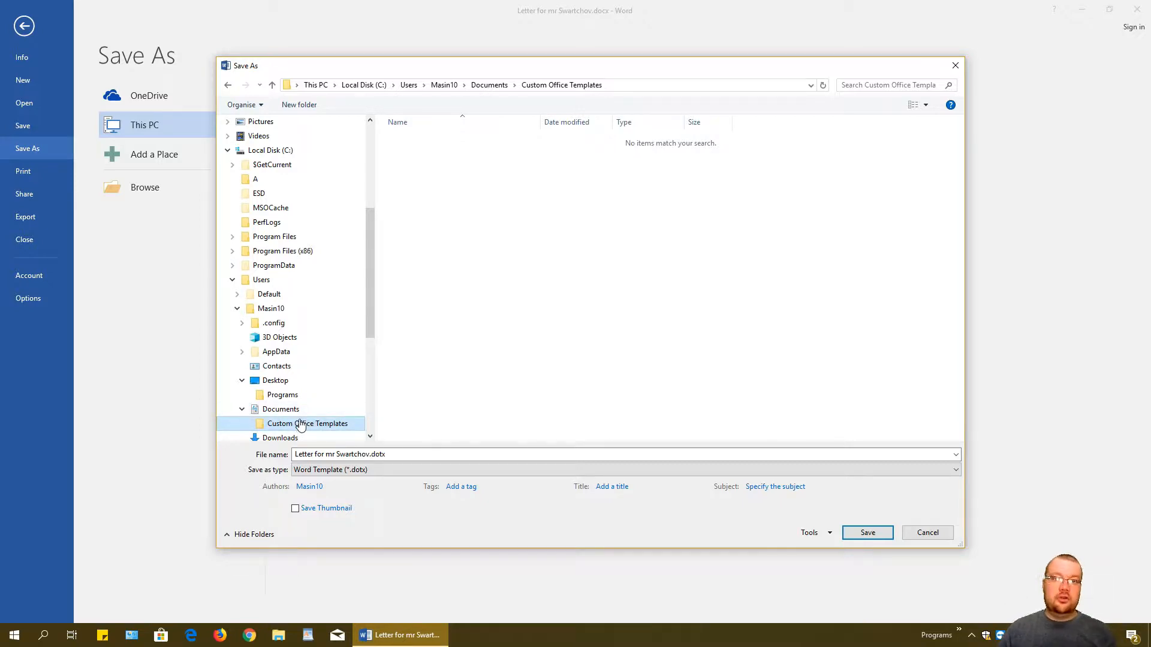
Name the file "Letter for customers template" and save it in the Custom Office Templates folder.
{"action": "left_click", "coordinate": [371, 454]}
{"action": "left_click", "coordinate": [371, 454]}
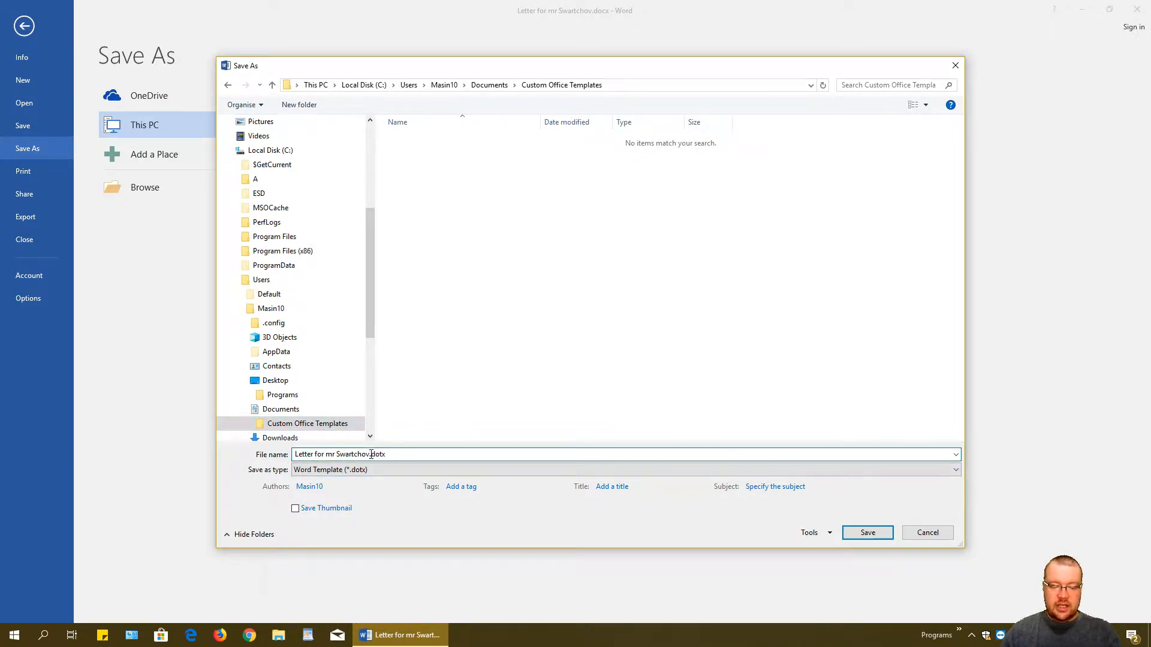
{"action": "left_click_drag", "start_coordinate": [371, 455], "coordinate": [312, 454]}
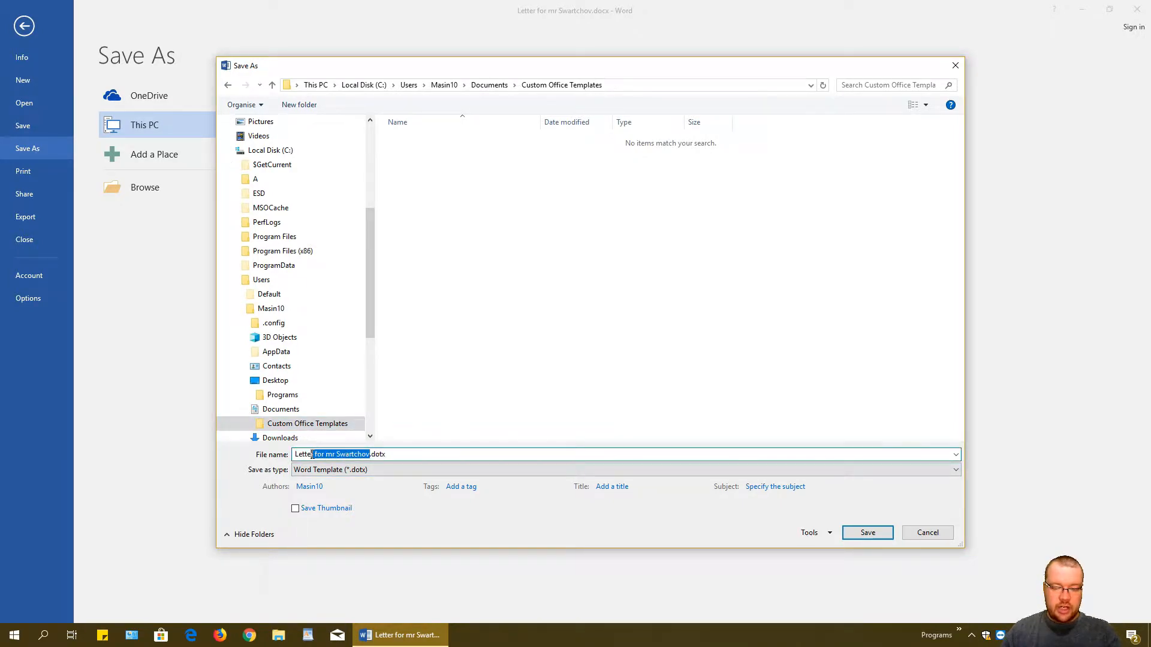
{"action": "type", "text": "for "}
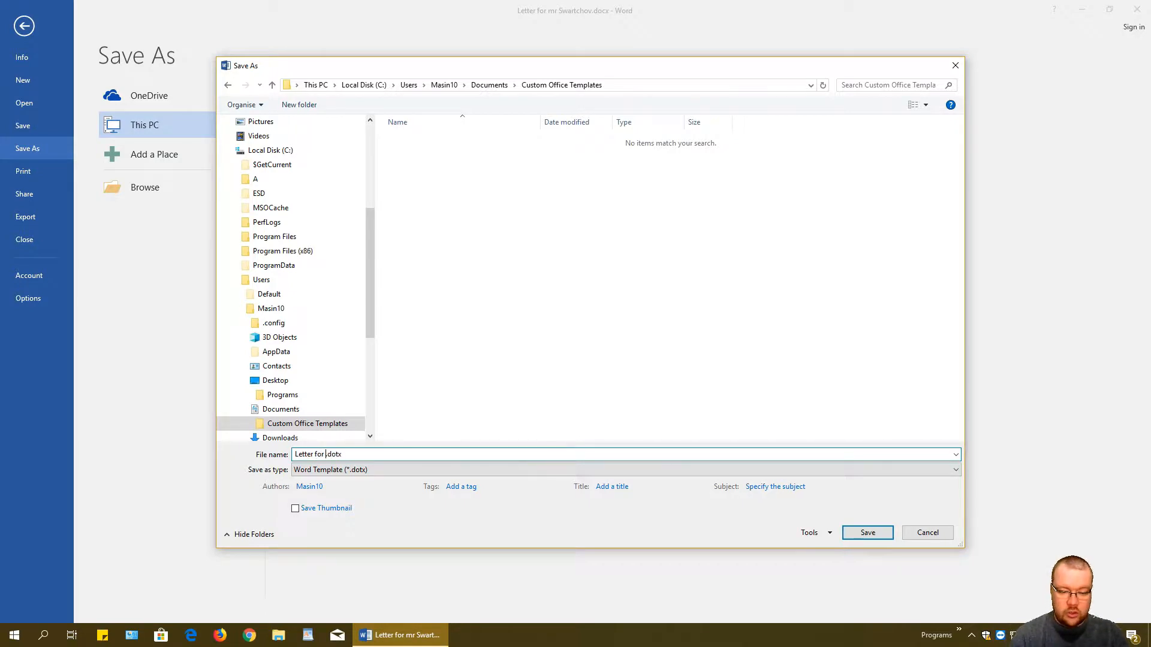
{"action": "type", "text": "customers te"}
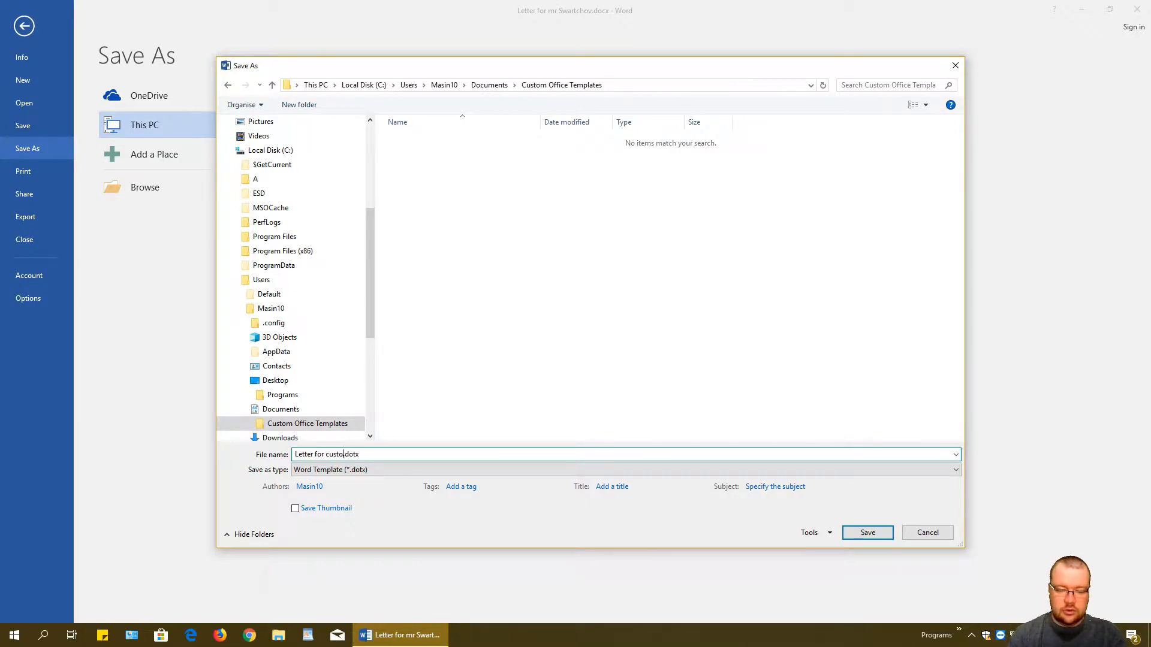
{"action": "type", "text": "mplate"}
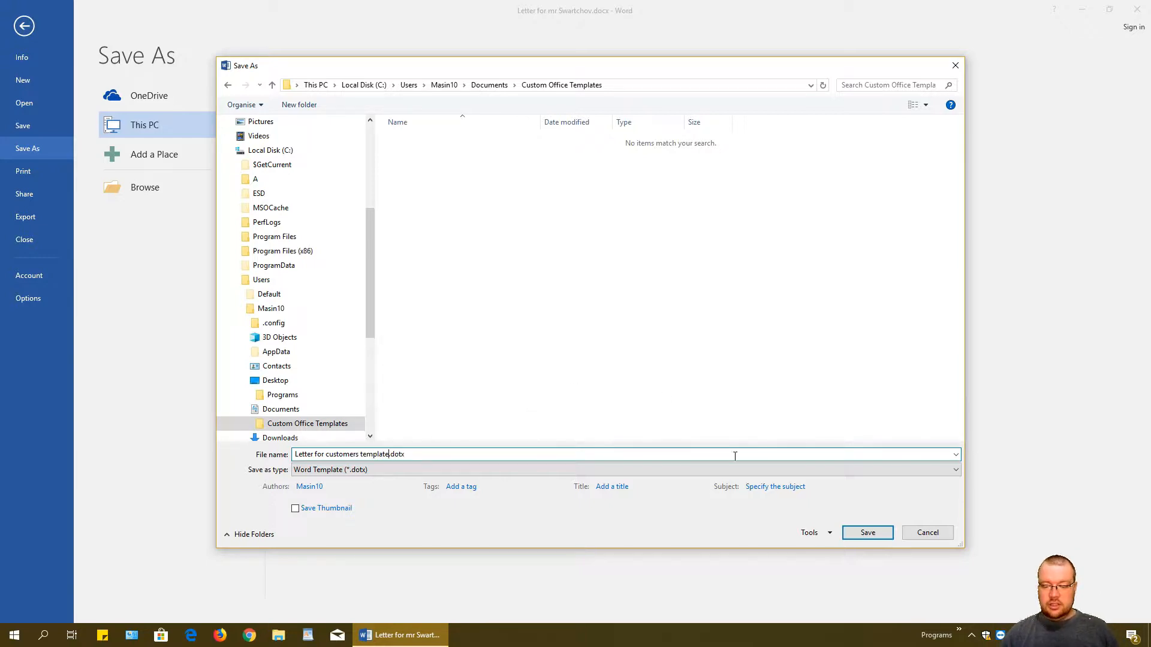
{"action": "left_click", "coordinate": [867, 533]}
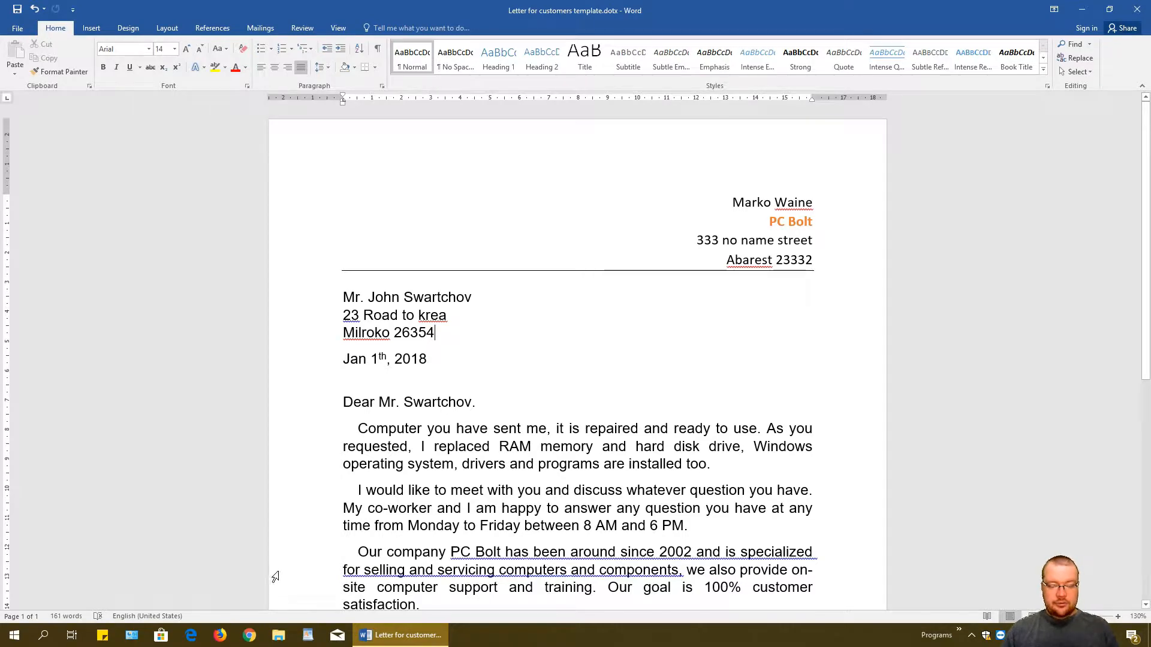
Check the saved template file in the Custom Office Templates folder under Documents in File Explorer, and close File Explorer.
{"action": "left_click", "coordinate": [281, 639]}
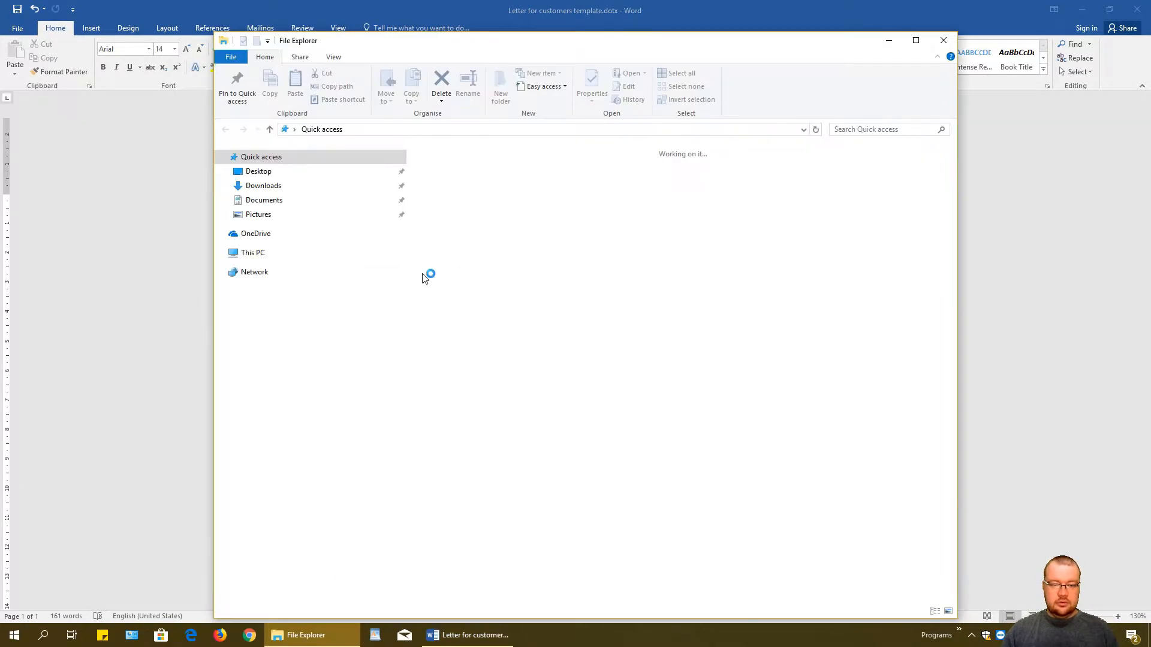
{"action": "double_click", "coordinate": [480, 47]}
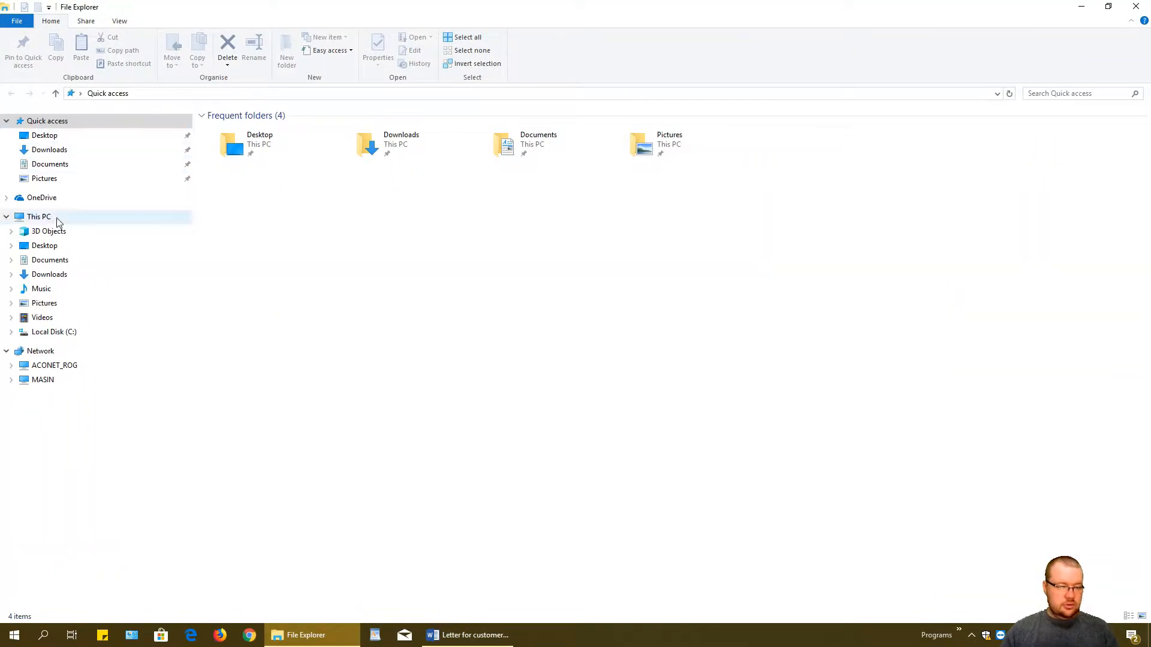
{"action": "left_click", "coordinate": [67, 261]}
{"action": "double_click", "coordinate": [270, 130]}
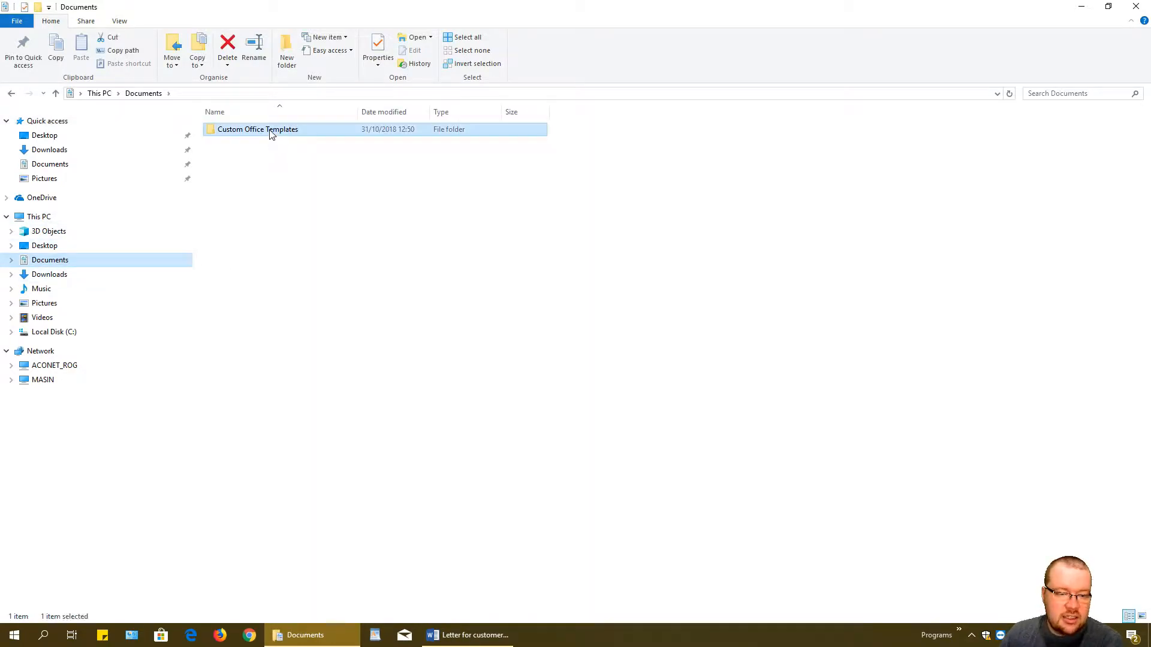
{"action": "left_click", "coordinate": [300, 132]}
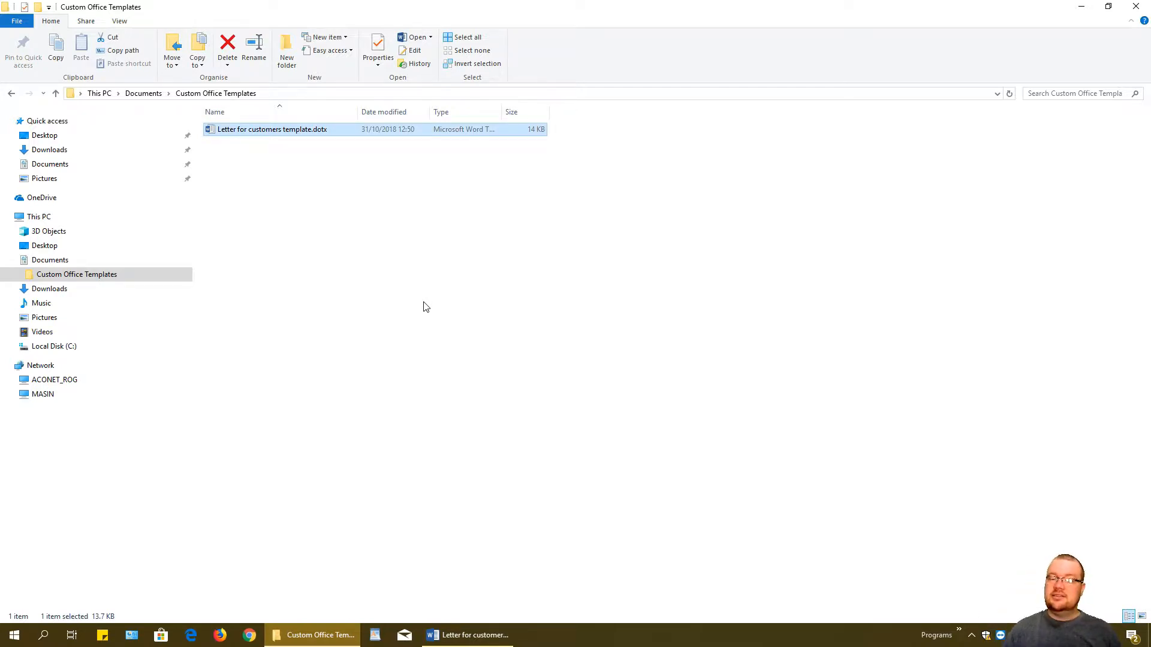
{"action": "left_click", "coordinate": [1135, 6]}
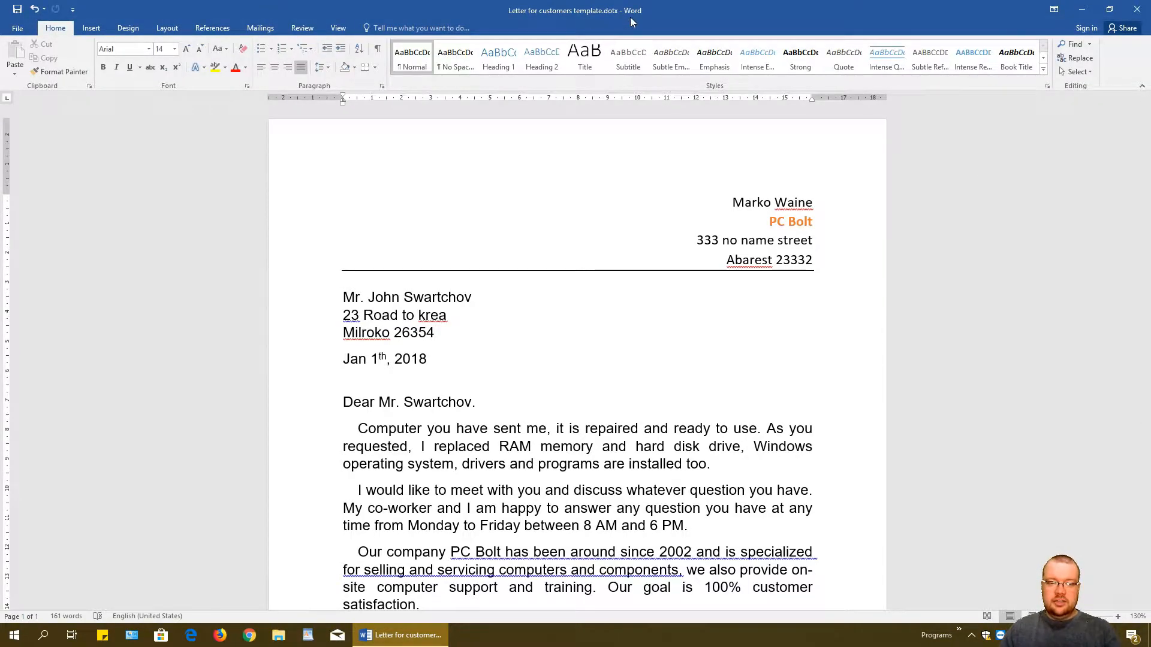
{"action": "double_click", "coordinate": [602, 12]}
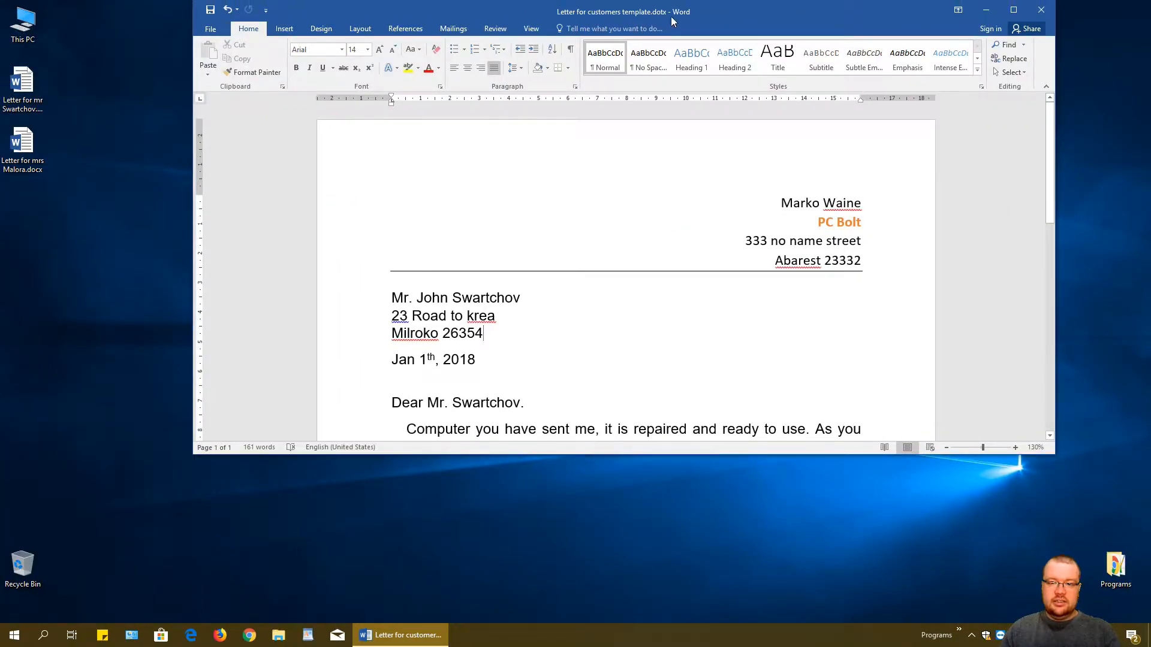
{"action": "left_click", "coordinate": [1013, 10]}
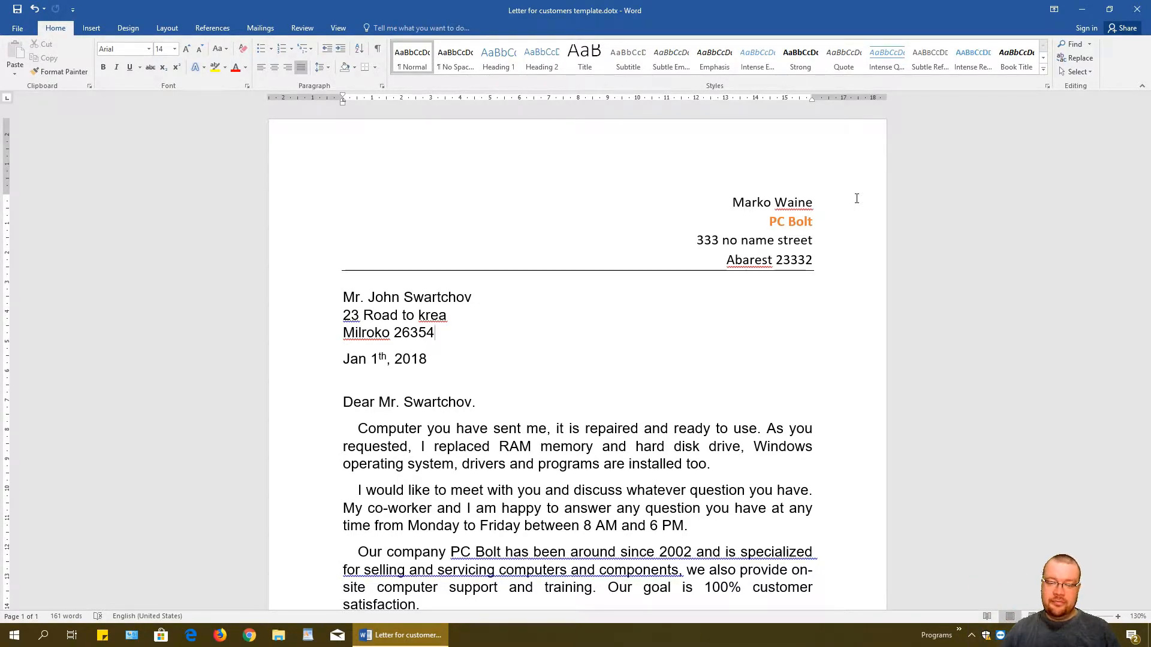
Delete the recipient's name and address block and insert two blank lines above the date.
{"action": "left_click_drag", "start_coordinate": [444, 335], "coordinate": [342, 296]}
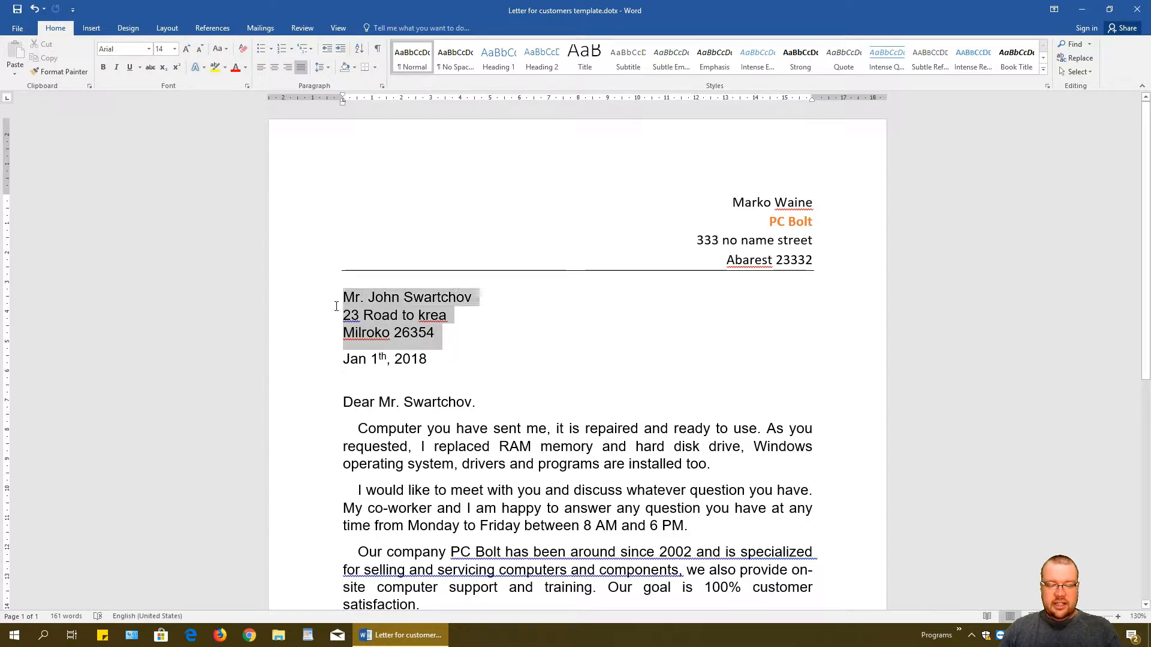
{"action": "key", "text": "Delete"}
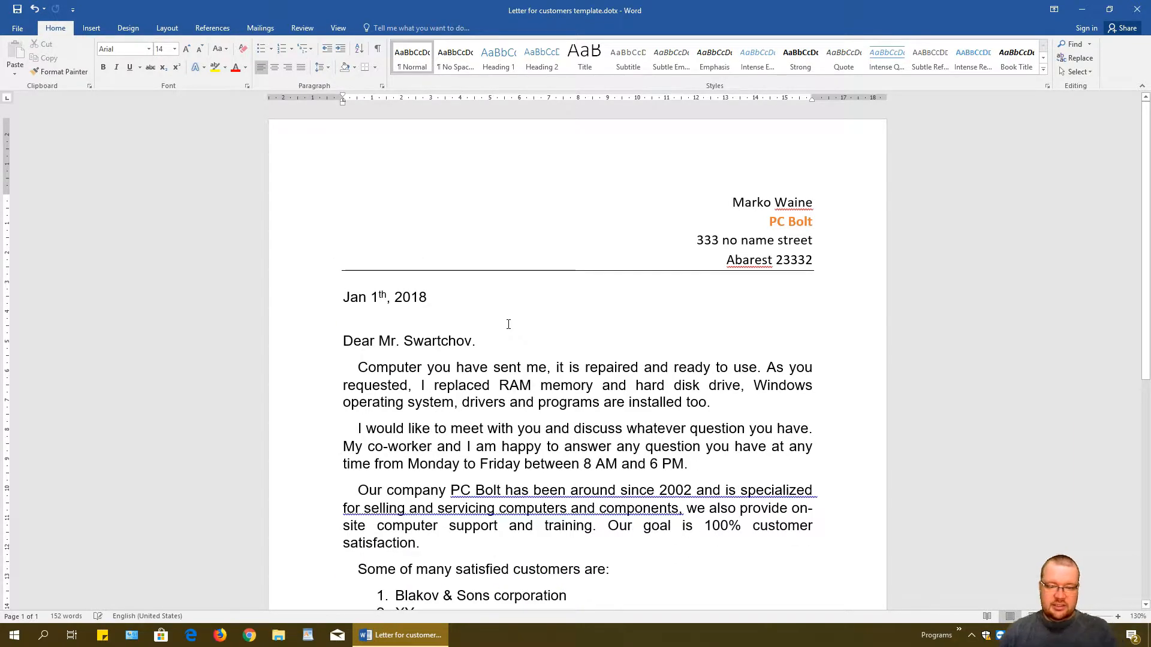
{"action": "key", "text": "Up"}
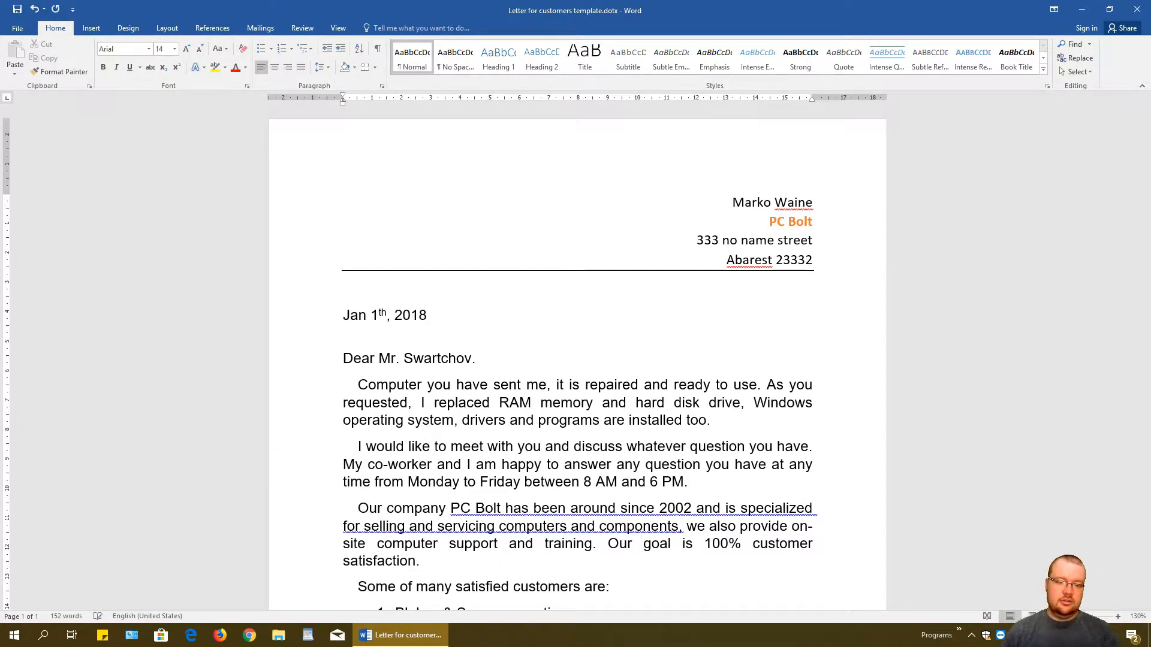
{"action": "key", "text": "Return"}
{"action": "key", "text": "Up"}
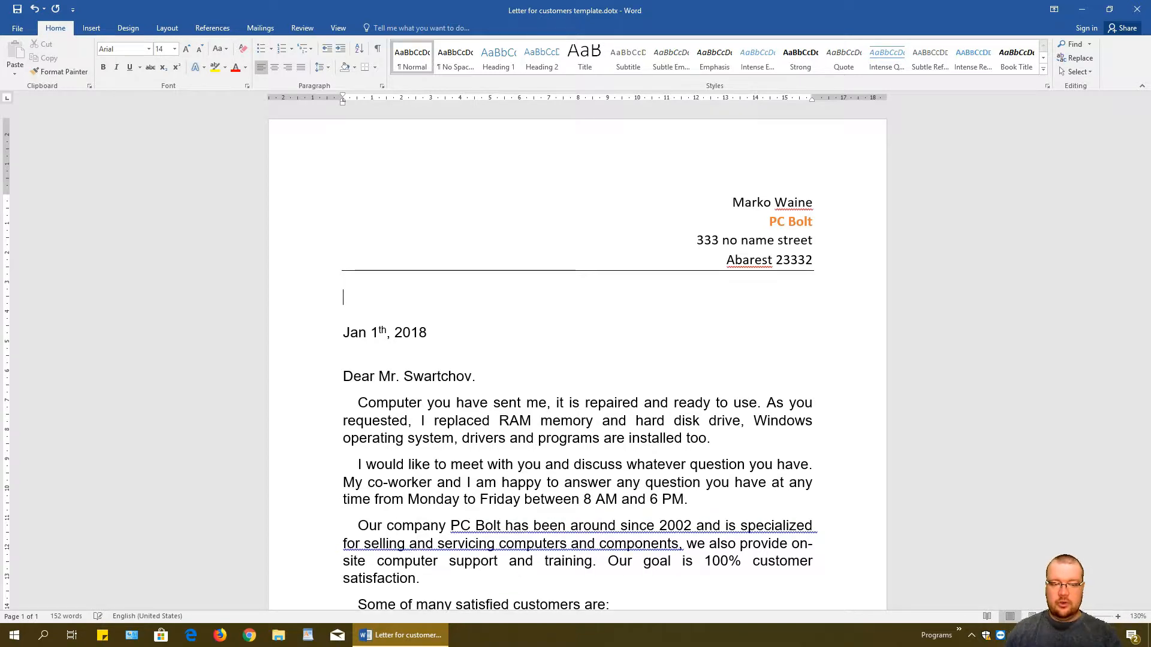
{"action": "type", "text": "vxvsld"}
{"action": "key", "text": "BackSpace"}
{"action": "key", "text": "BackSpace"}
{"action": "key", "text": "BackSpace"}
{"action": "key", "text": "BackSpace"}
{"action": "key", "text": "BackSpace"}
{"action": "key", "text": "BackSpace"}
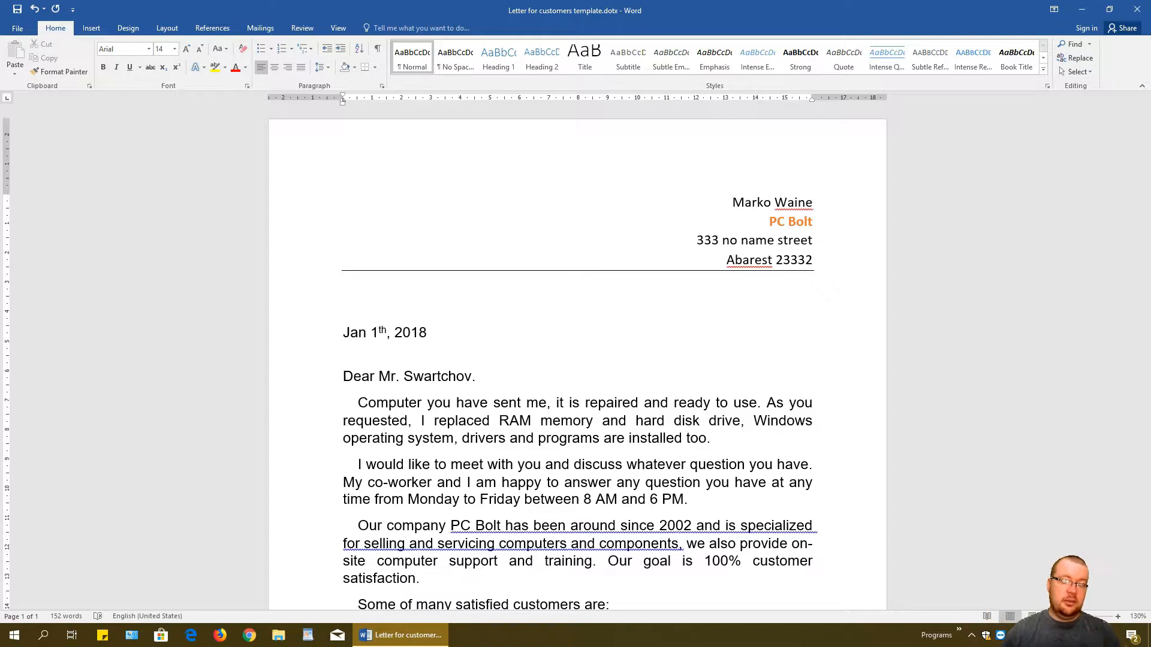
Remove the recipient's surname from the "Dear Mr." salutation.
{"action": "left_click", "coordinate": [379, 376]}
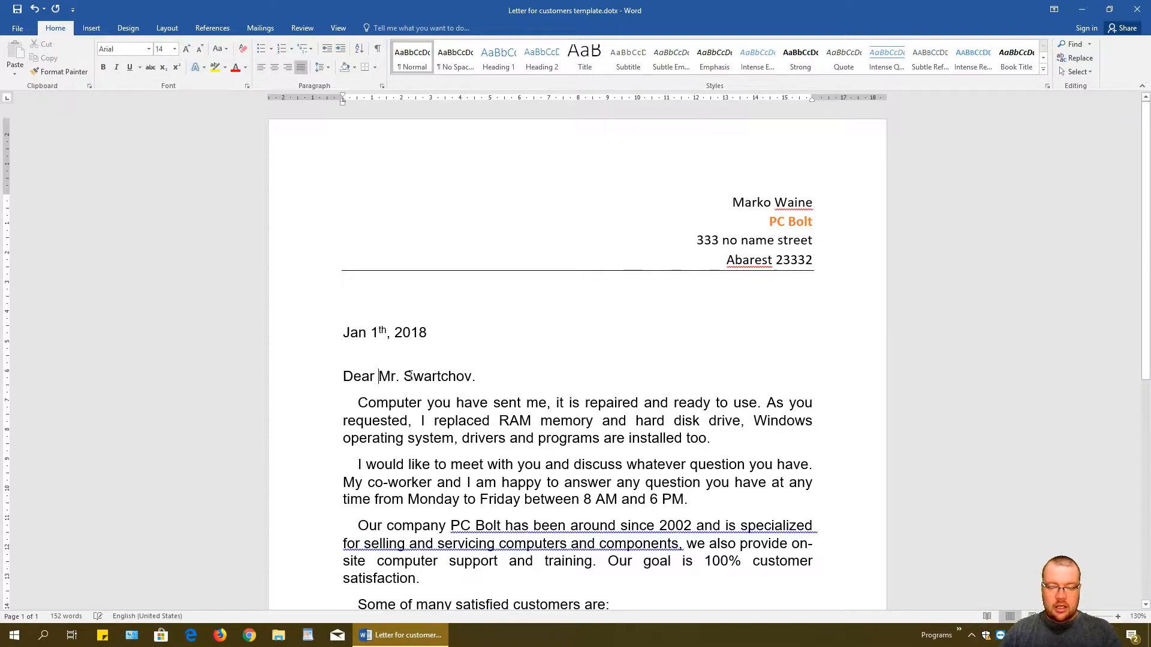
{"action": "left_click_drag", "start_coordinate": [403, 376], "coordinate": [473, 378]}
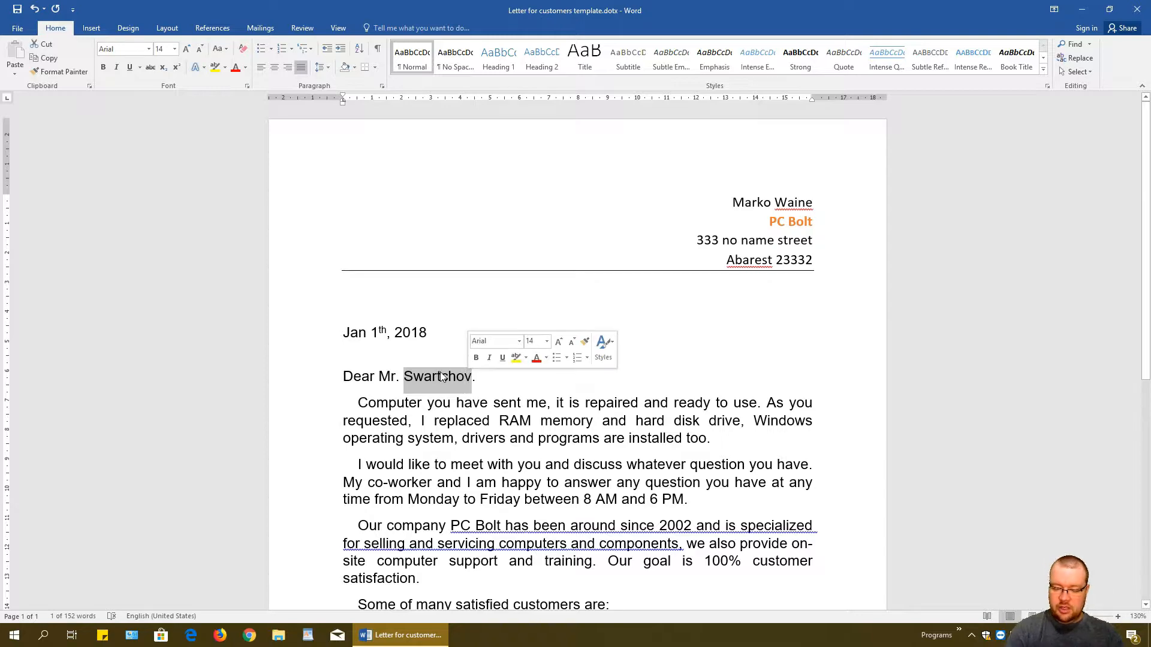
{"action": "key", "text": "Delete"}
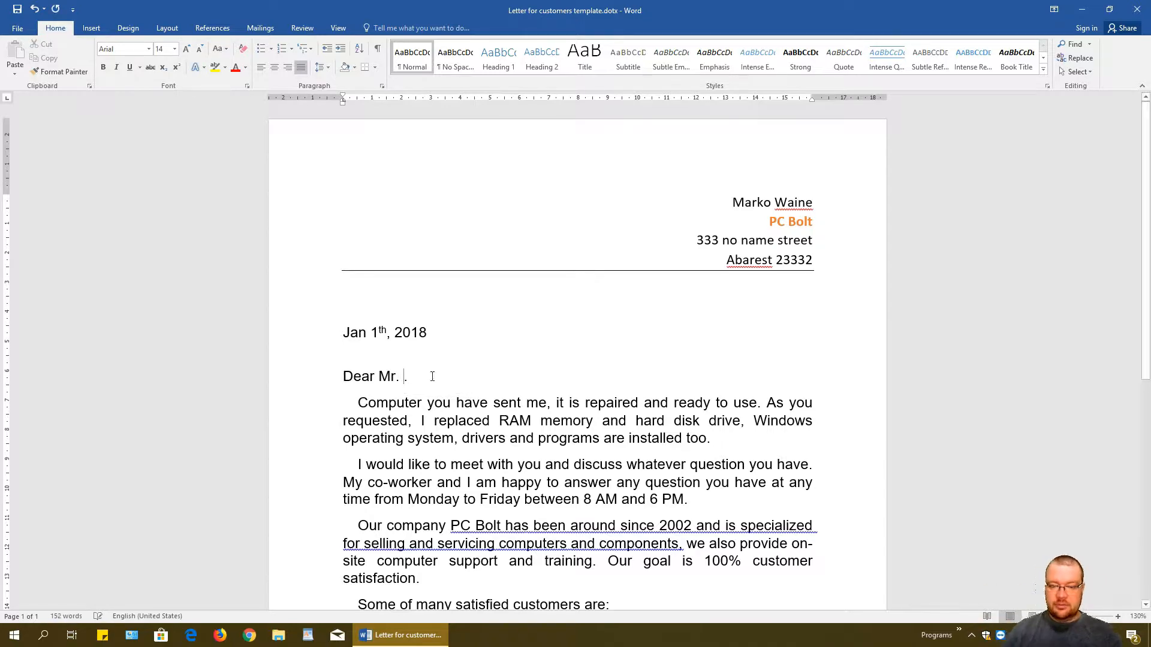
Remove the recipient's surname from the P.S. line at the end of the letter.
{"action": "scroll", "coordinate": [460, 386], "scroll_direction": "down", "scroll_amount": 5}
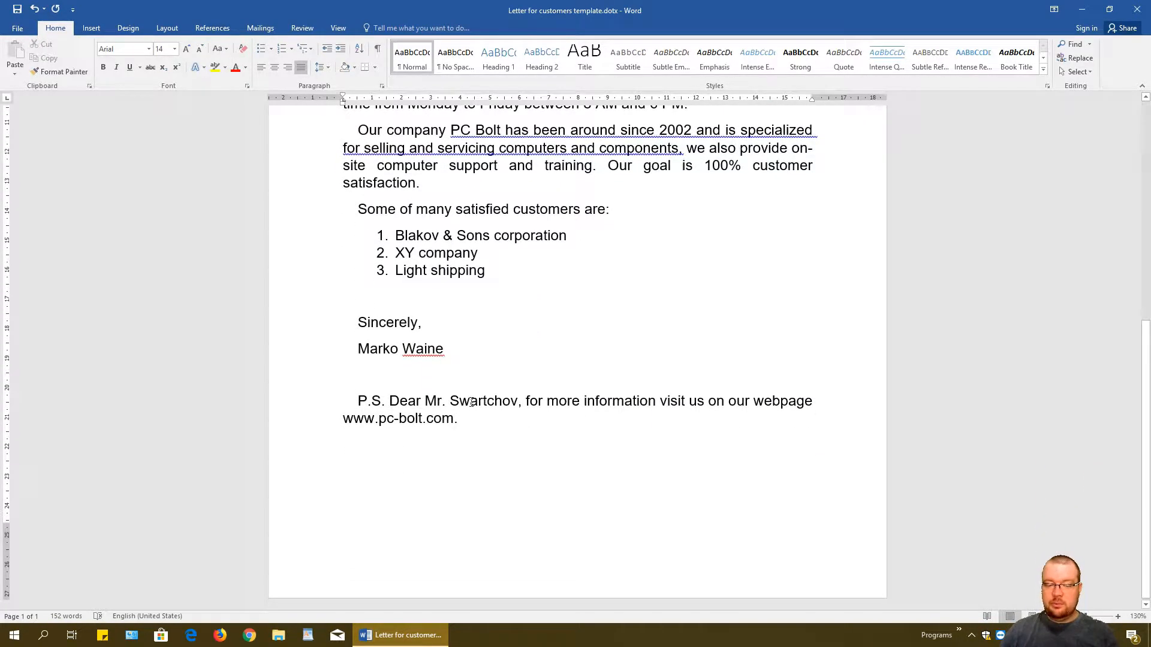
{"action": "left_click", "coordinate": [471, 401]}
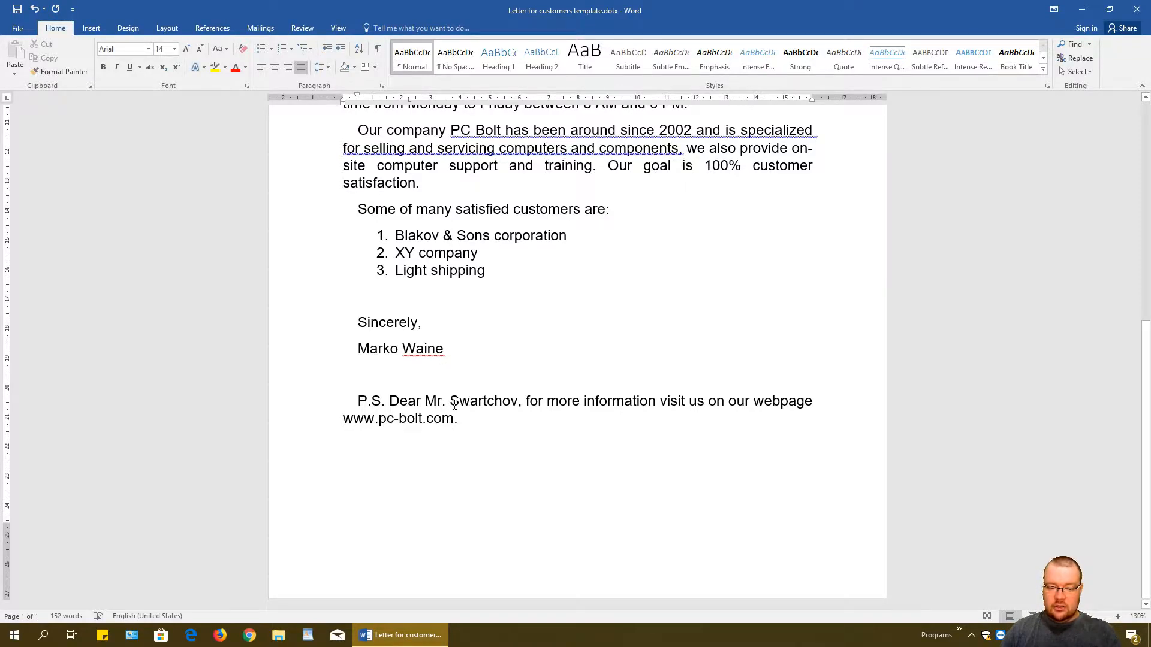
{"action": "key", "text": "Delete"}
{"action": "key", "text": "Delete"}
{"action": "key", "text": "Delete"}
{"action": "key", "text": "Delete"}
{"action": "key", "text": "Delete"}
{"action": "key", "text": "Delete"}
{"action": "key", "text": "Delete"}
{"action": "key", "text": "Delete"}
{"action": "key", "text": "Delete"}
Save the changes to the customer letter template and close the template and Word.
{"action": "scroll", "coordinate": [453, 391], "scroll_direction": "up", "scroll_amount": 1}
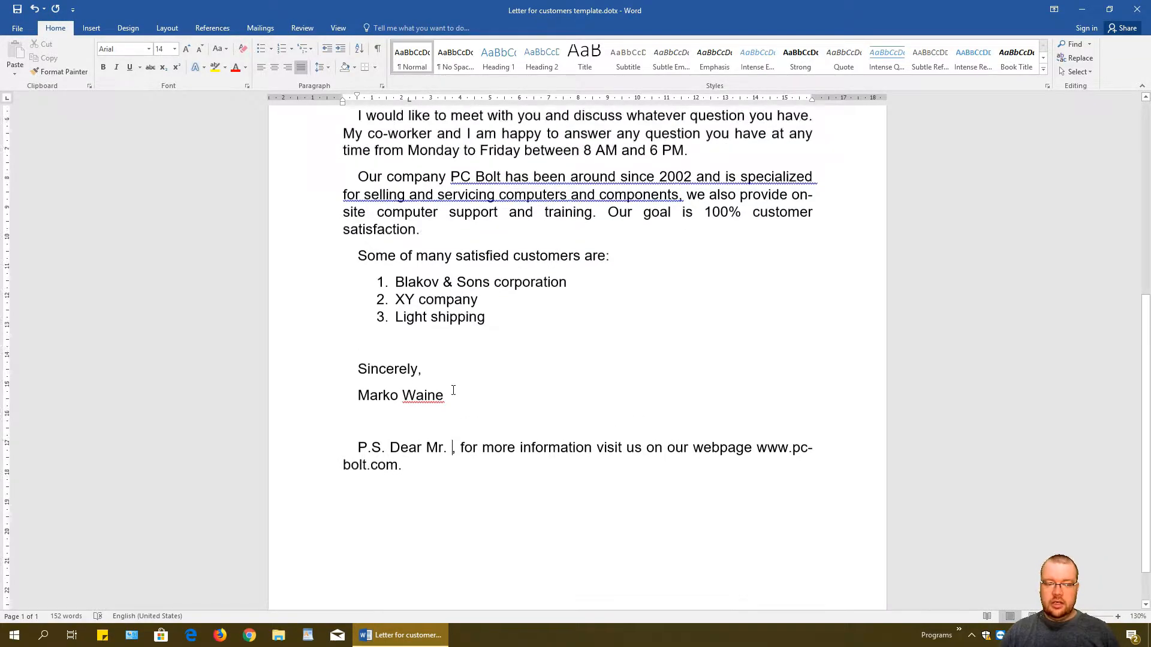
{"action": "scroll", "coordinate": [453, 390], "scroll_direction": "up", "scroll_amount": 8}
{"action": "scroll", "coordinate": [453, 390], "scroll_direction": "down", "scroll_amount": 3}
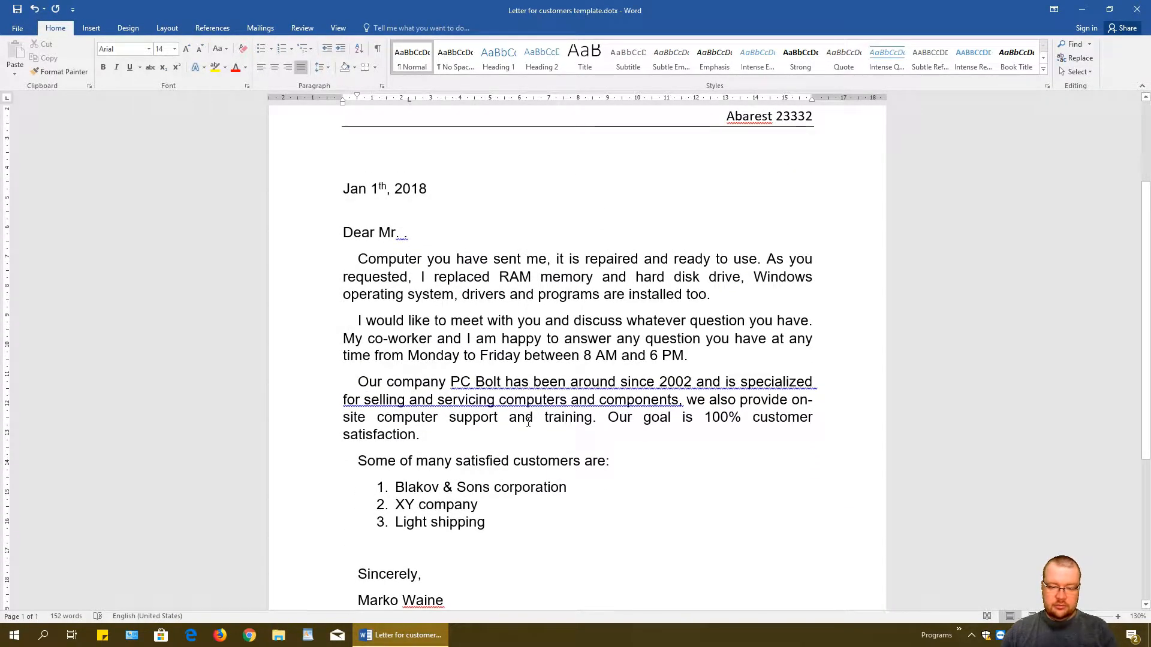
{"action": "left_click", "coordinate": [18, 9]}
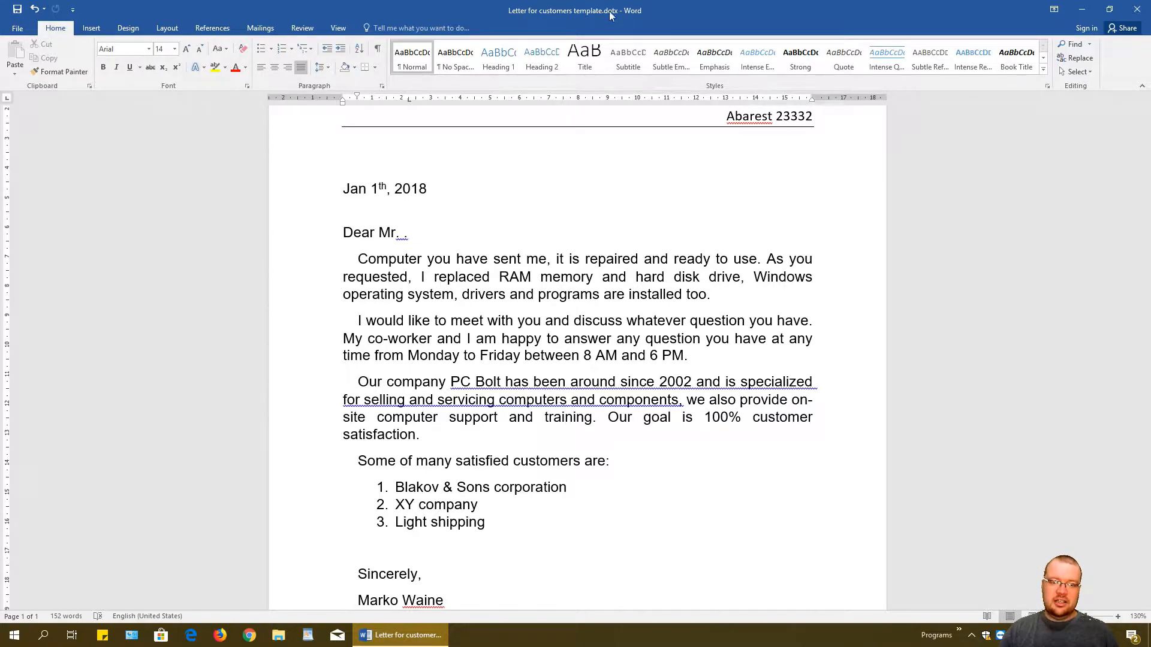
{"action": "left_click", "coordinate": [15, 30]}
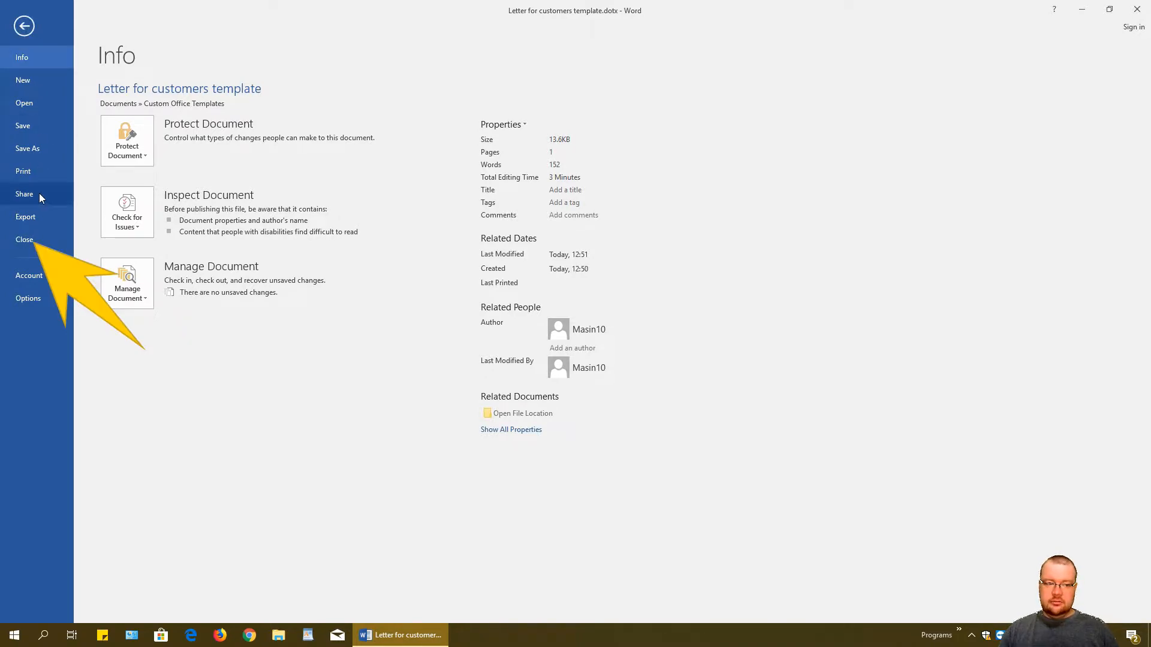
{"action": "left_click", "coordinate": [32, 240]}
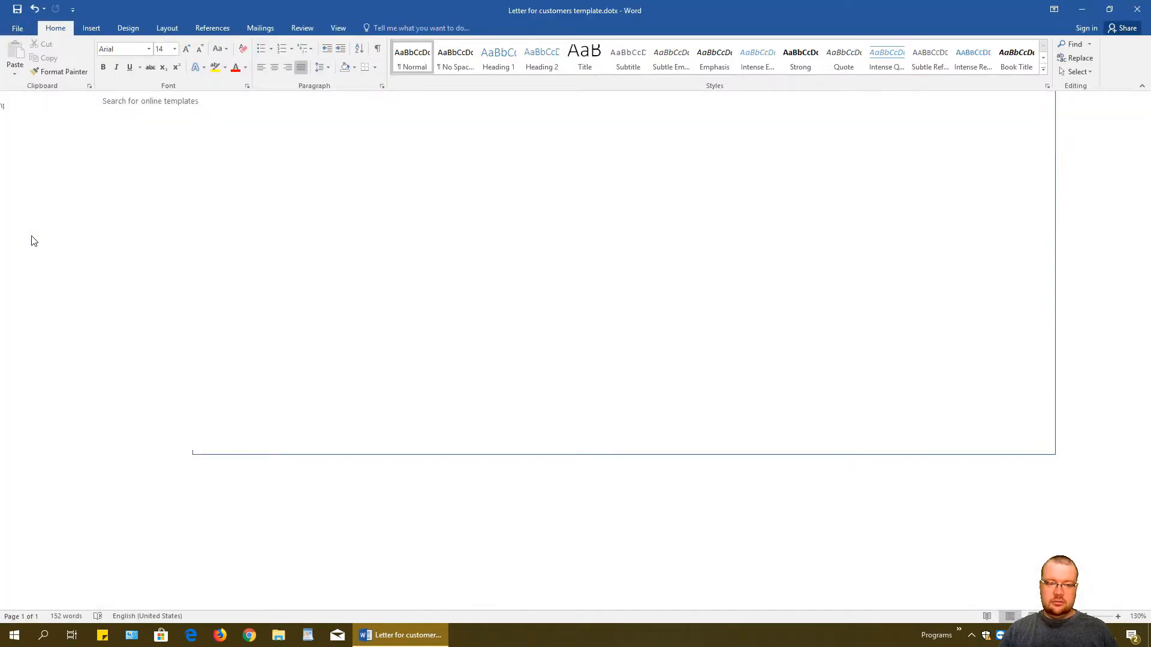
{"action": "left_click", "coordinate": [1135, 10]}
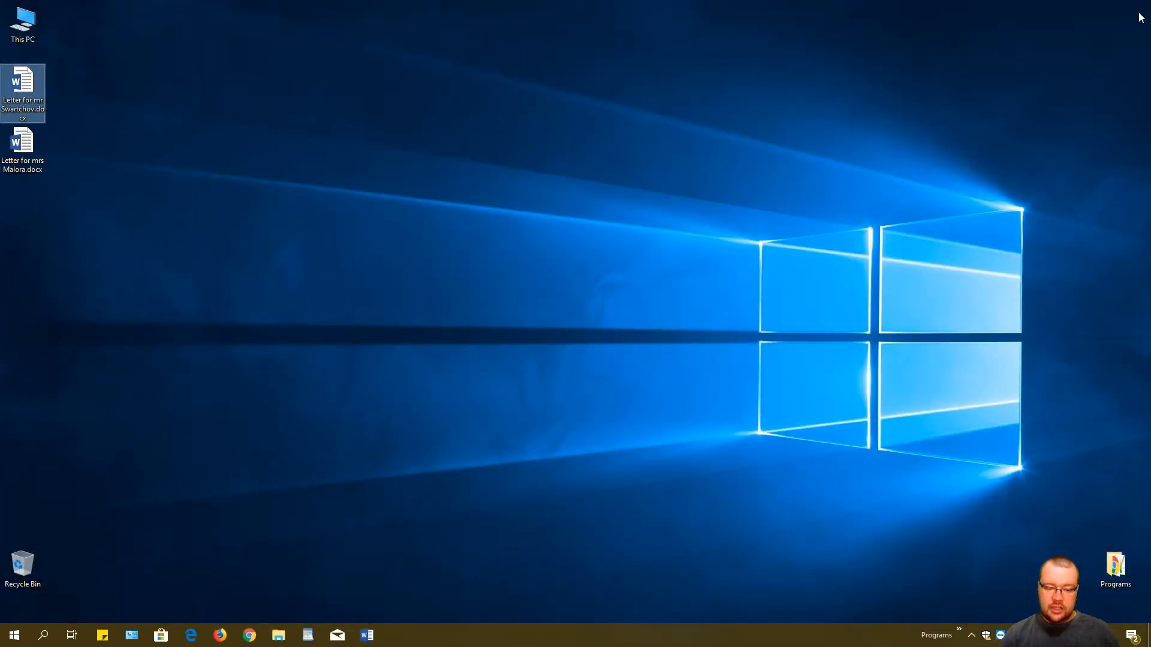
Open Word and create a new document from the personal template "Letter for customers template".
{"action": "left_click", "coordinate": [361, 640]}
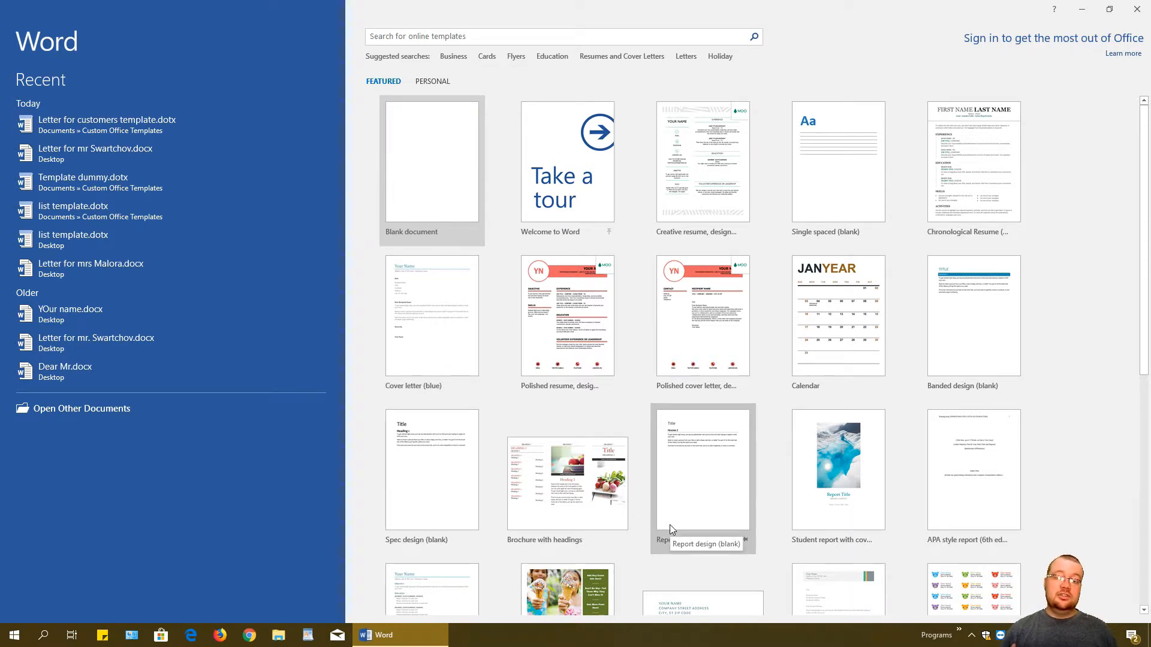
{"action": "left_click", "coordinate": [427, 85]}
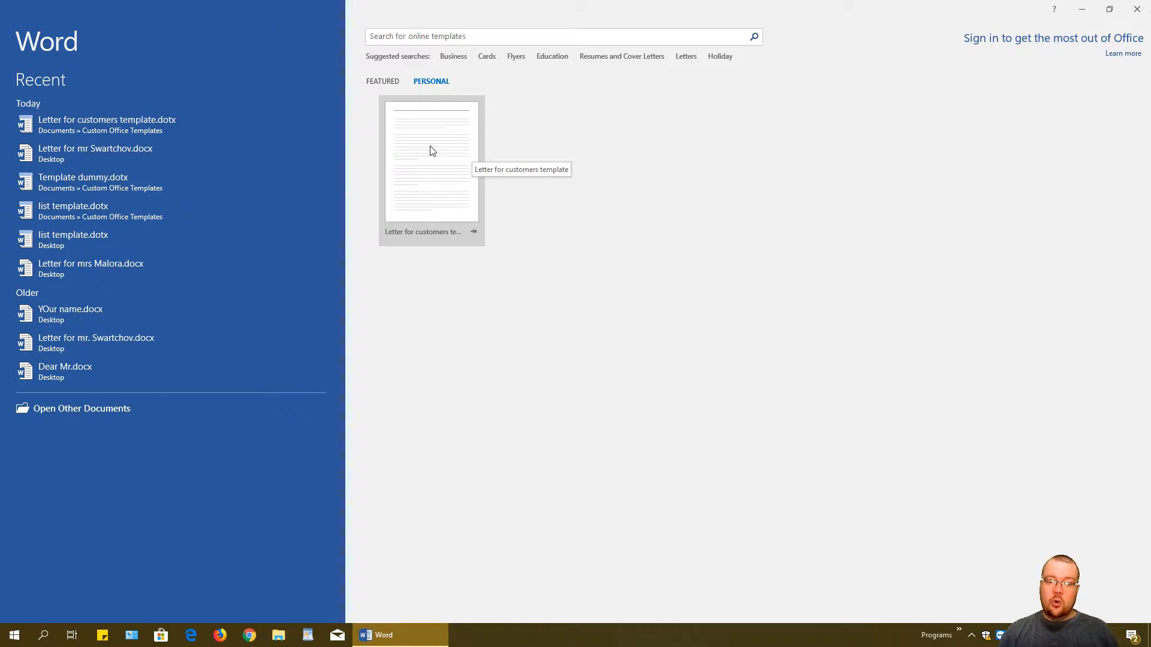
{"action": "left_click", "coordinate": [432, 150]}
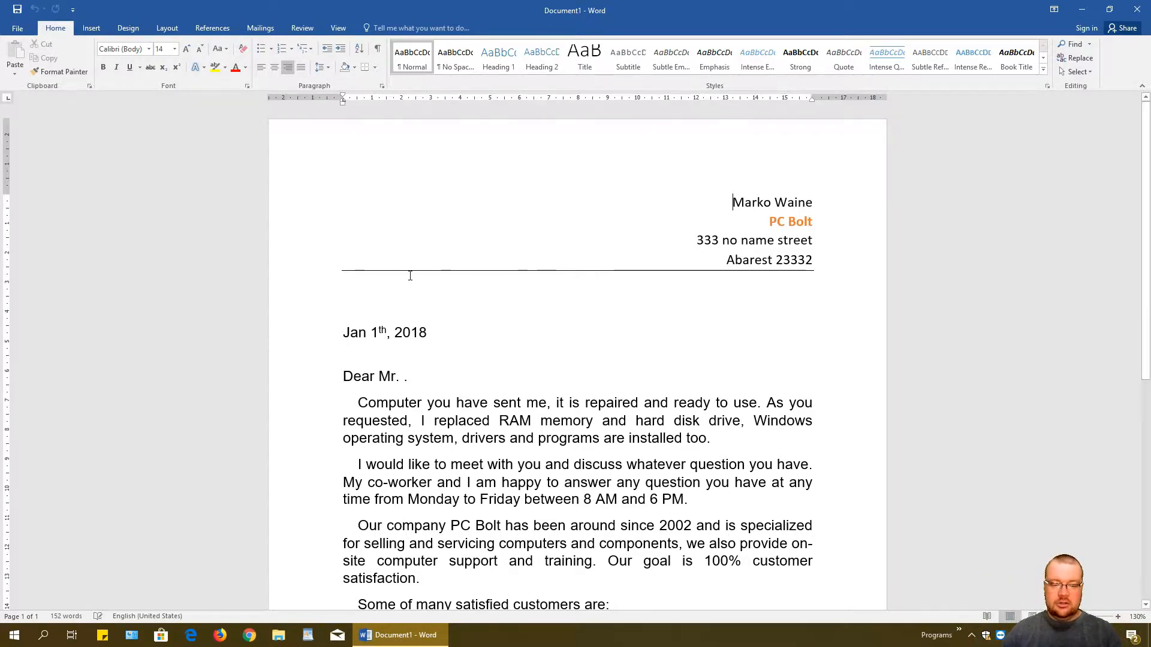
Enter the recipient's full name, street and postal code with town on separate lines above the date.
{"action": "left_click", "coordinate": [401, 298]}
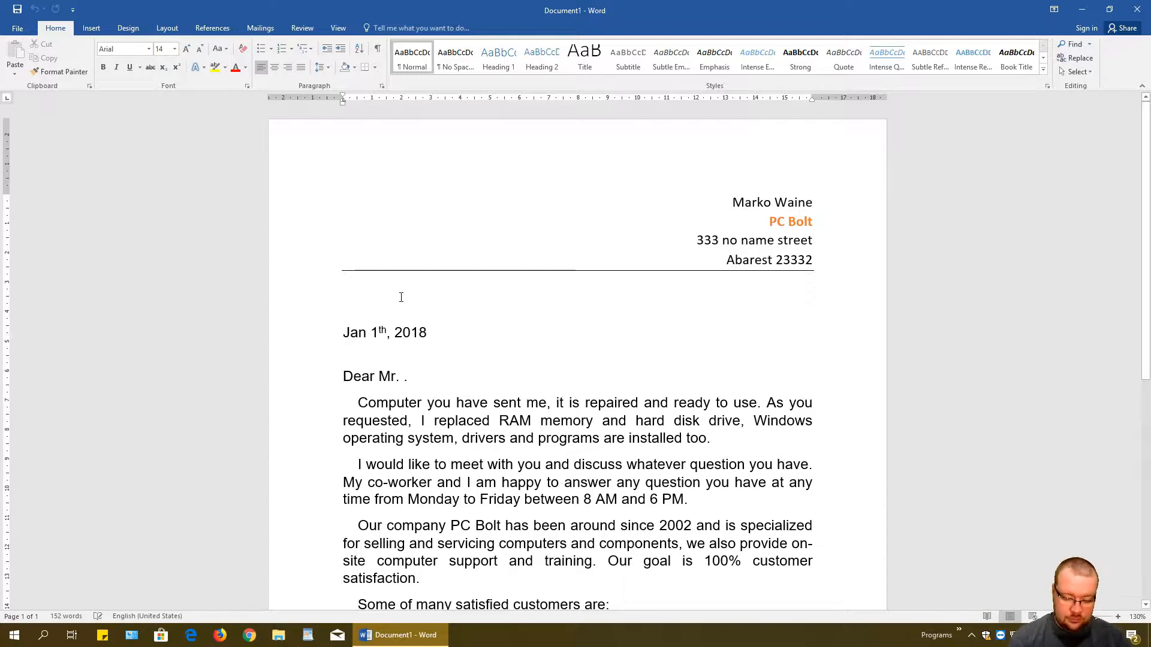
{"action": "type", "text": "Mark Tunis"}
{"action": "key", "text": "Return"}
{"action": "type", "text": "Road 12"}
{"action": "key", "text": "Return"}
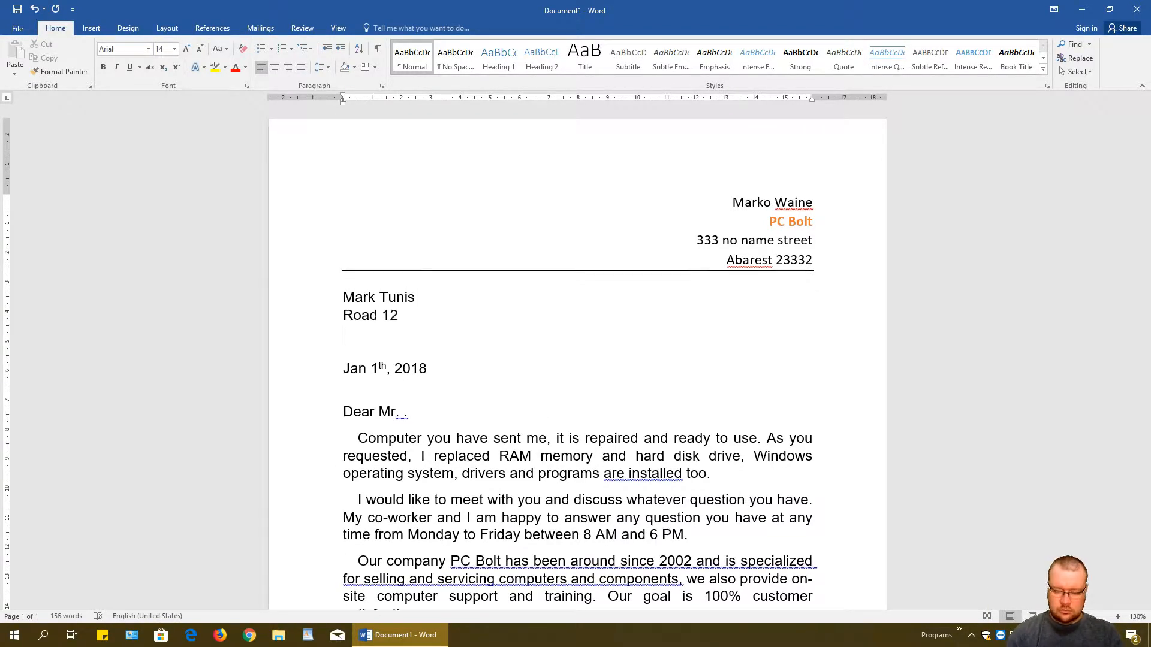
{"action": "type", "text": "1234 Manovo"}
Add the recipient's surname to the "Dear Mr." salutation and delete "RAM memory and" from the first paragraph.
{"action": "left_click", "coordinate": [403, 412]}
{"action": "type", "text": "Tunis"}
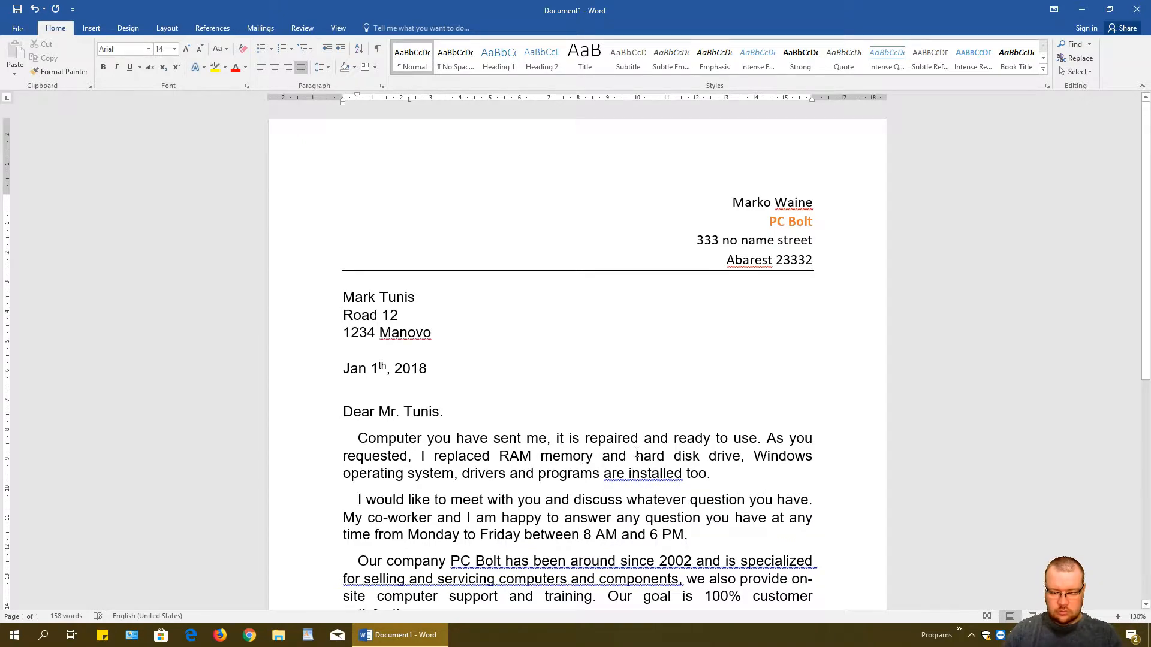
{"action": "left_click_drag", "start_coordinate": [637, 455], "coordinate": [499, 456]}
{"action": "key", "text": "Delete"}
Fill in the addressee's name after "Dear Mr." in the P.S. line at the end of the letter.
{"action": "scroll", "coordinate": [609, 458], "scroll_direction": "down", "scroll_amount": 7}
{"action": "left_click", "coordinate": [455, 438]}
{"action": "type", "text": "Manovo, for more information visit us on our webpage"}
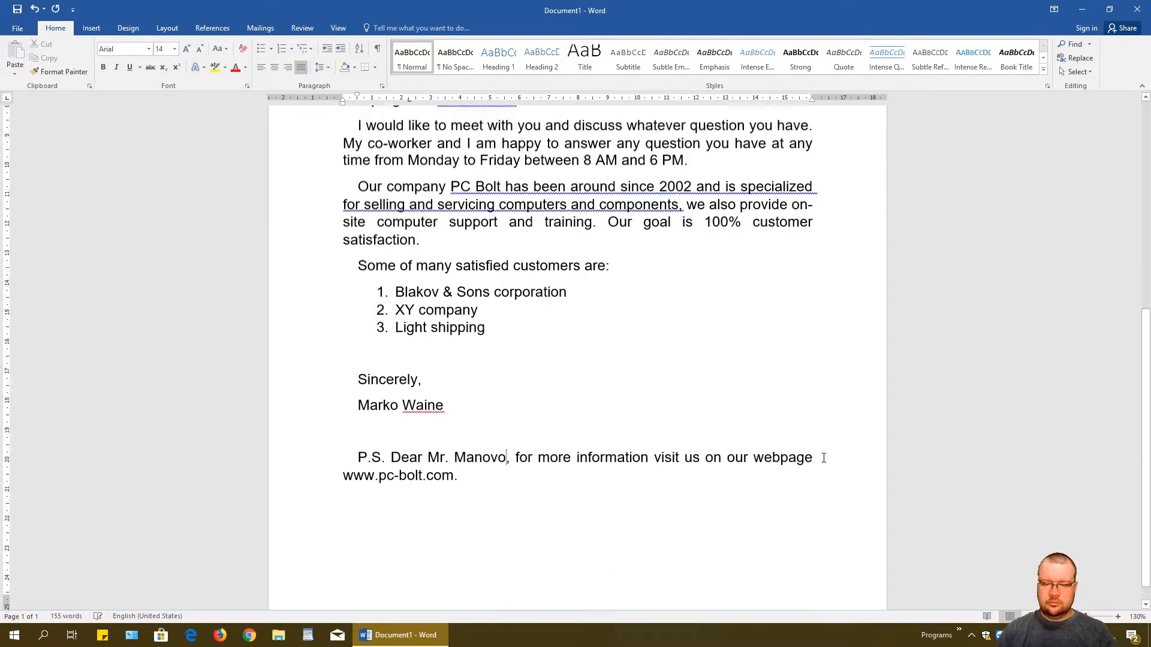
{"action": "scroll", "coordinate": [823, 458], "scroll_direction": "up", "scroll_amount": 7}
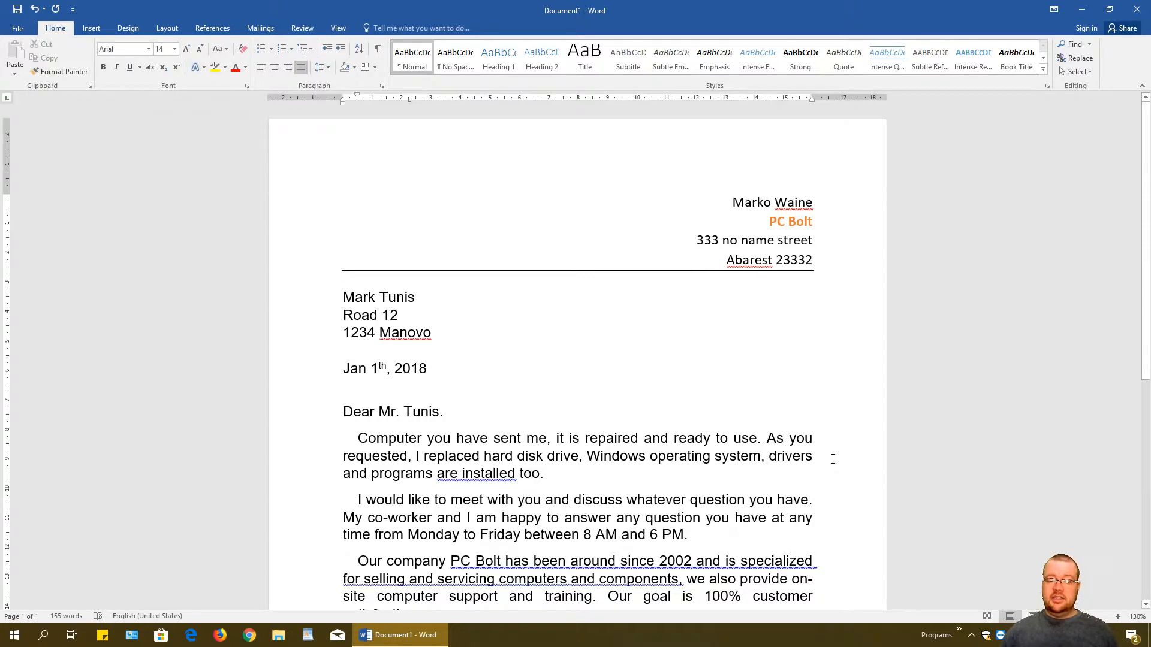
{"action": "scroll", "coordinate": [559, 411], "scroll_direction": "down", "scroll_amount": 7}
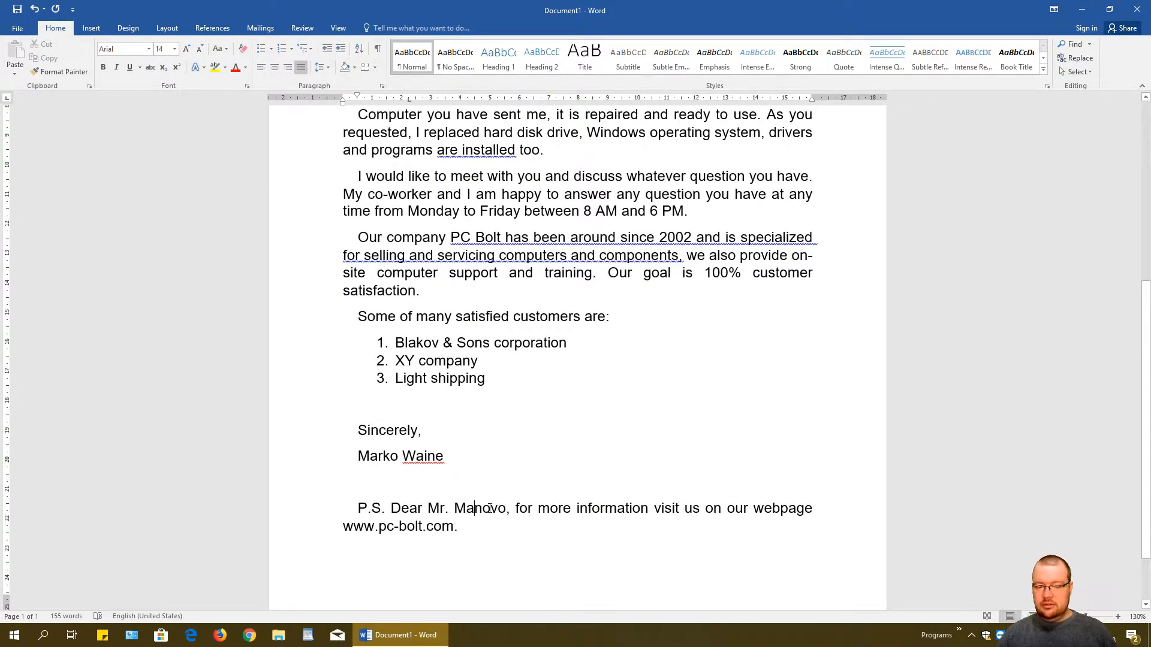
{"action": "scroll", "coordinate": [490, 508], "scroll_direction": "up", "scroll_amount": 7}
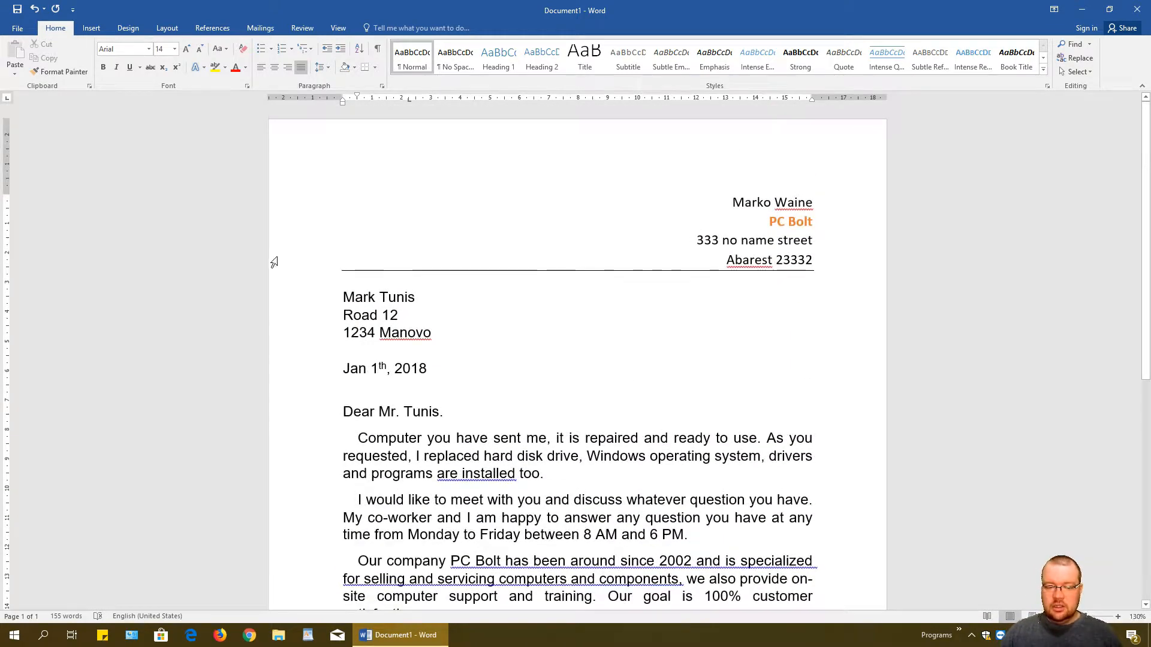
{"action": "left_click_drag", "start_coordinate": [396, 296], "coordinate": [493, 334]}
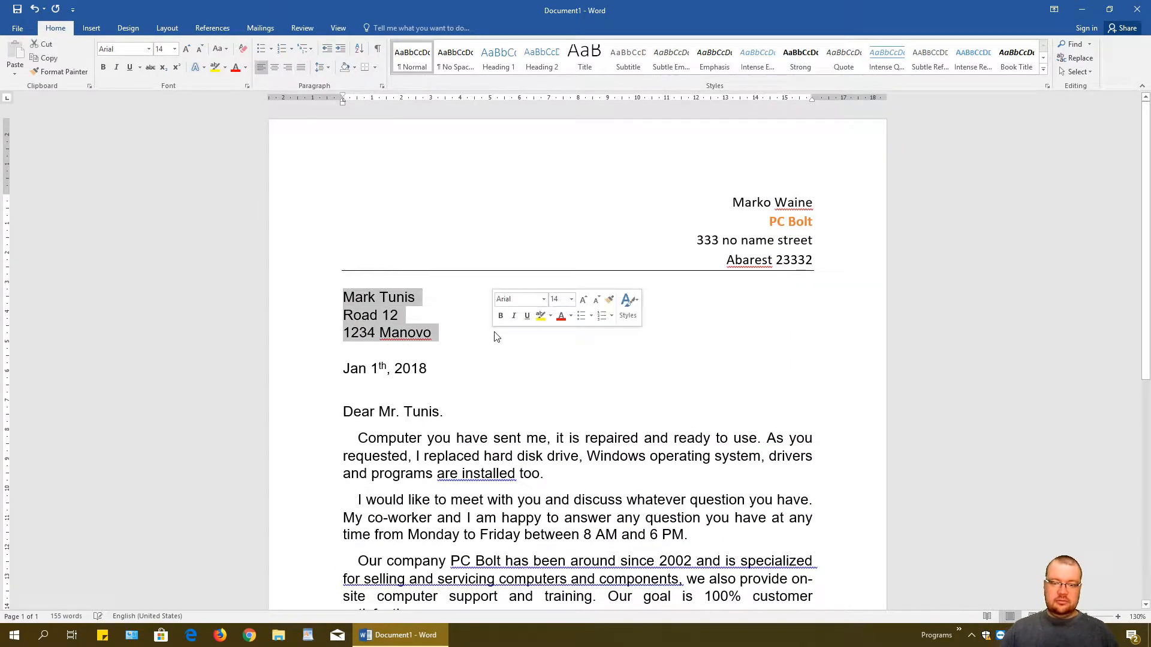
{"action": "left_click", "coordinate": [534, 420]}
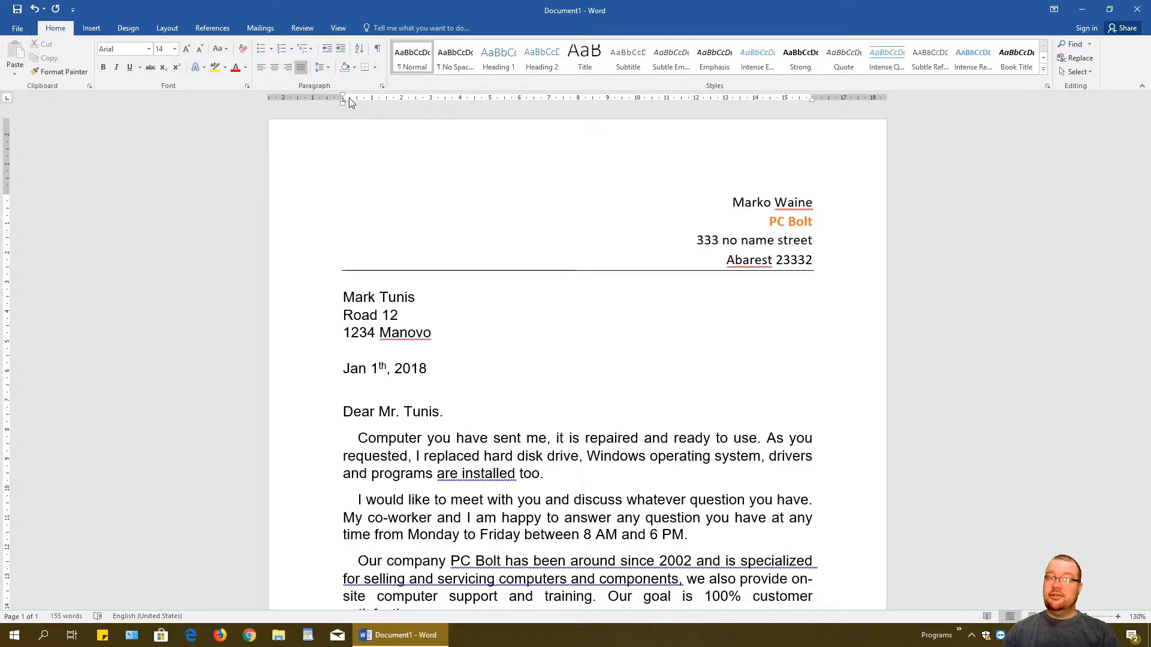
Save the letter to the Desktop as a Word document named "Letter to mr" plus the recipient's surname.
{"action": "left_click", "coordinate": [17, 8]}
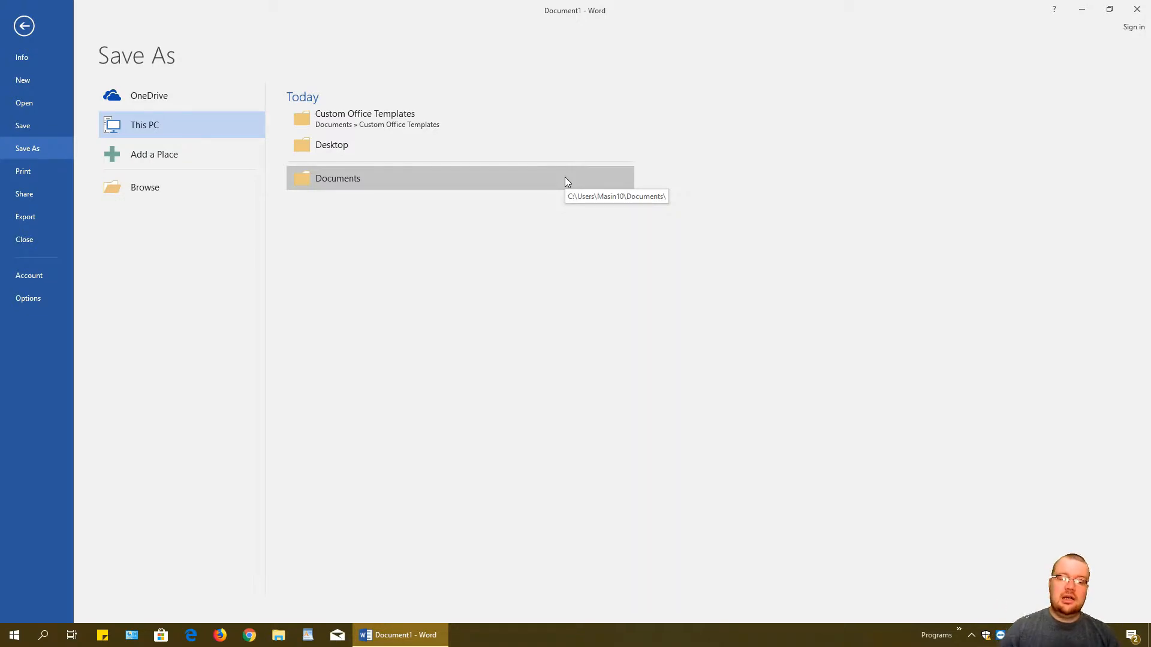
{"action": "left_click", "coordinate": [162, 193]}
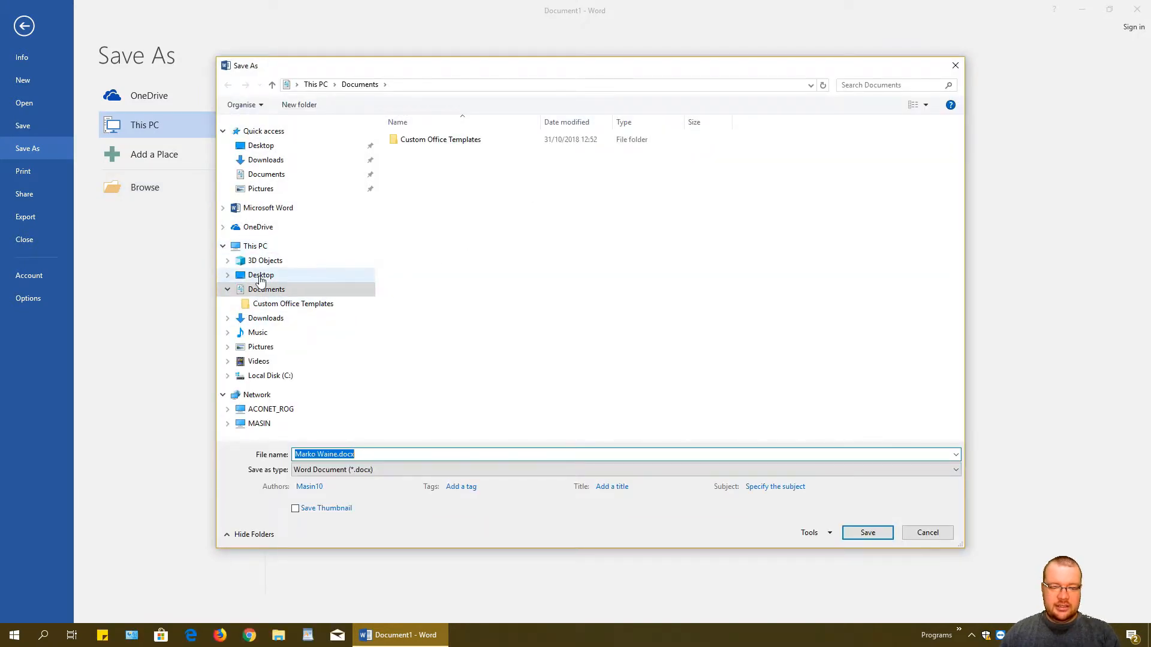
{"action": "left_click", "coordinate": [260, 277]}
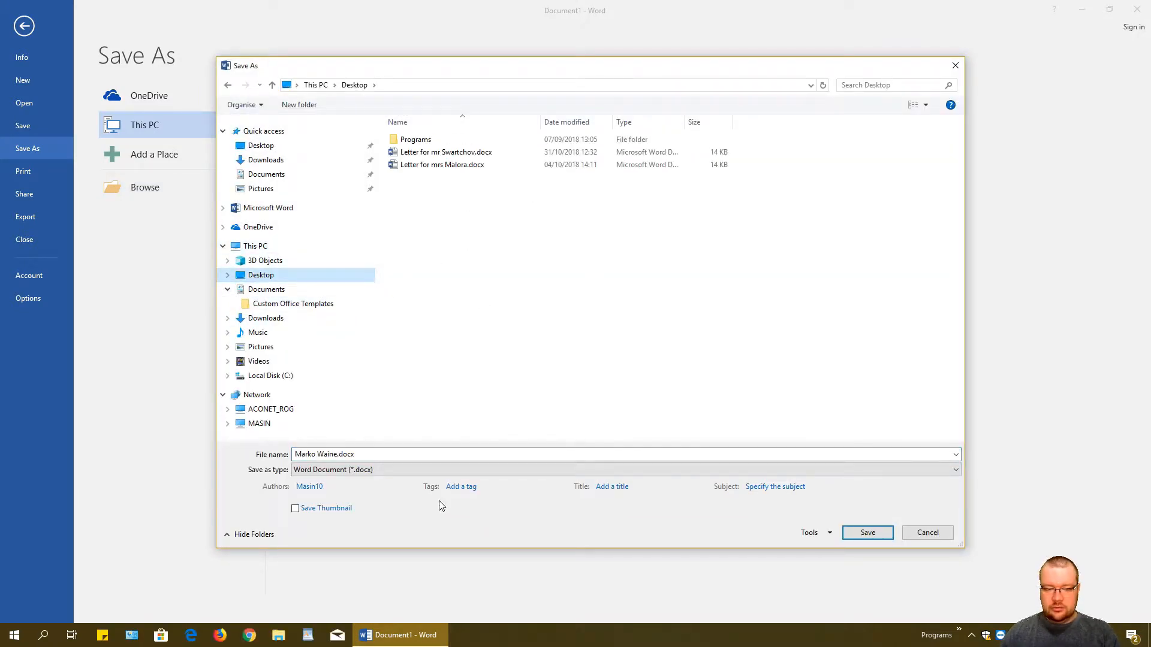
{"action": "left_click", "coordinate": [333, 454]}
{"action": "left_click_drag", "start_coordinate": [338, 455], "coordinate": [286, 463]}
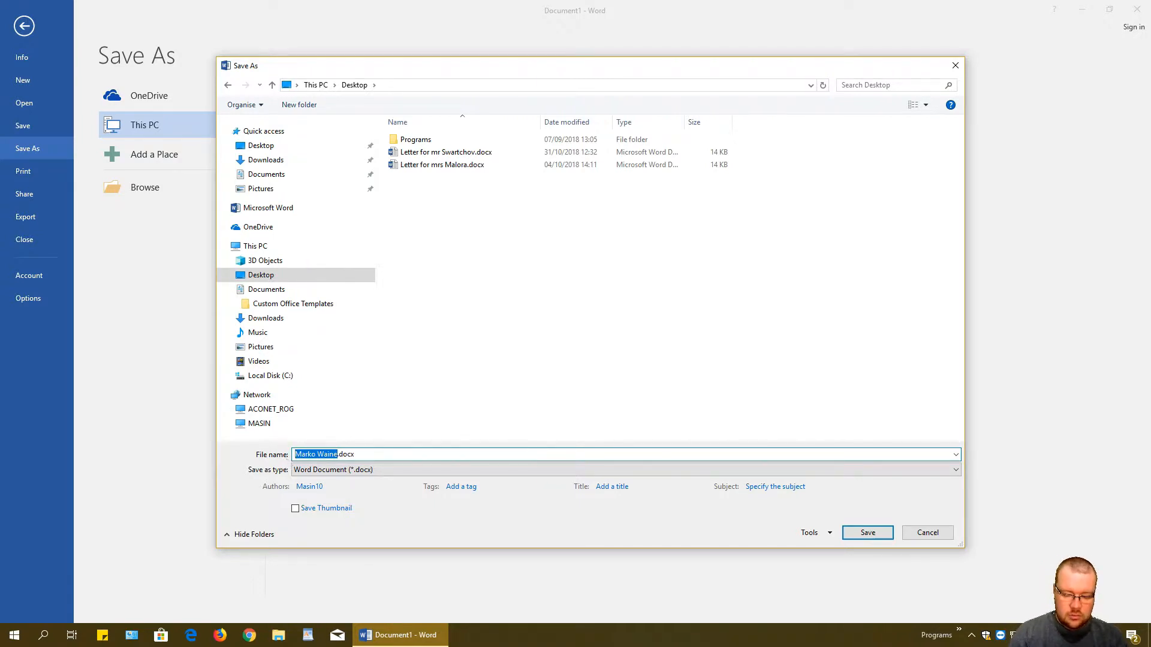
{"action": "type", "text": "Letter to "}
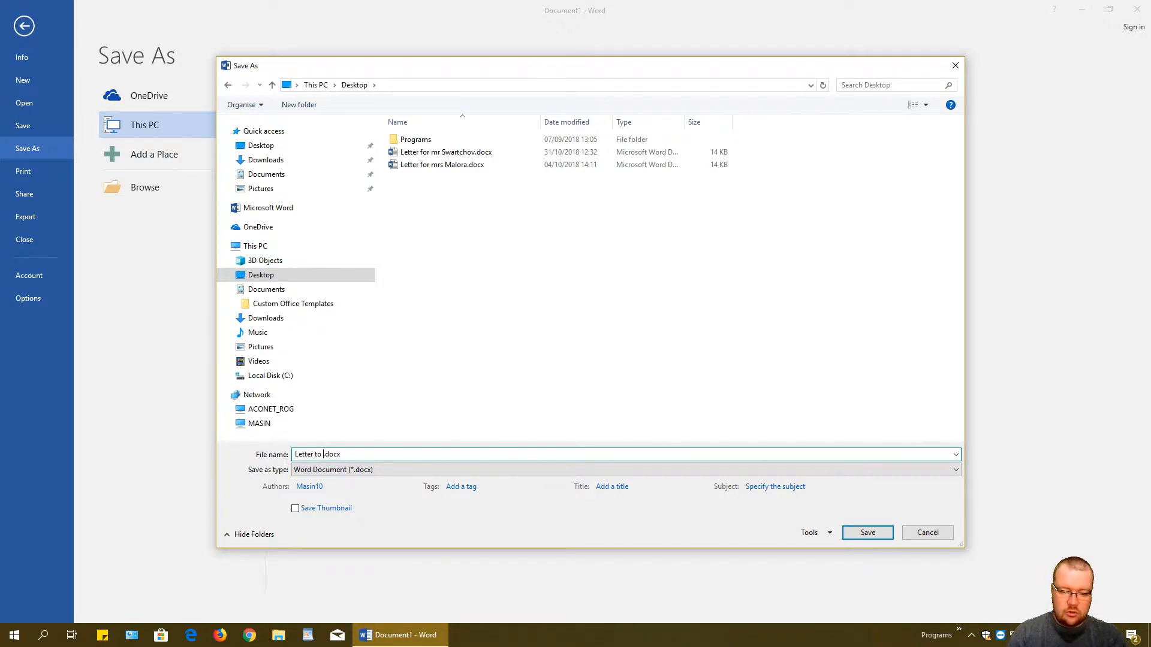
{"action": "type", "text": "mr Tunis"}
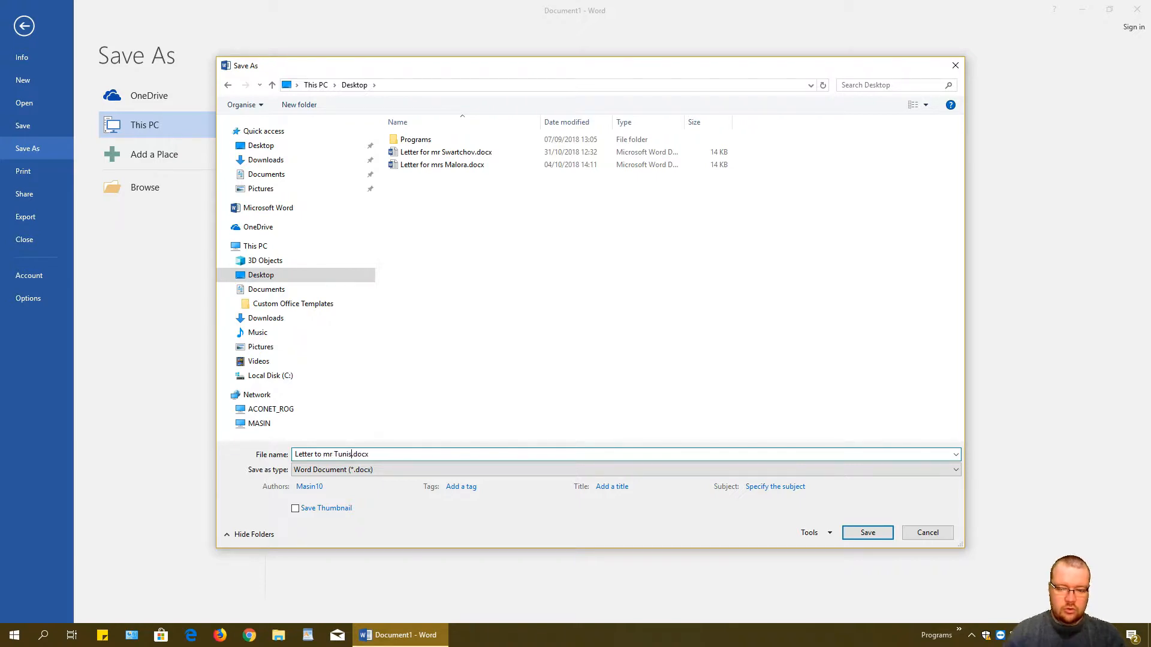
{"action": "left_click", "coordinate": [867, 533]}
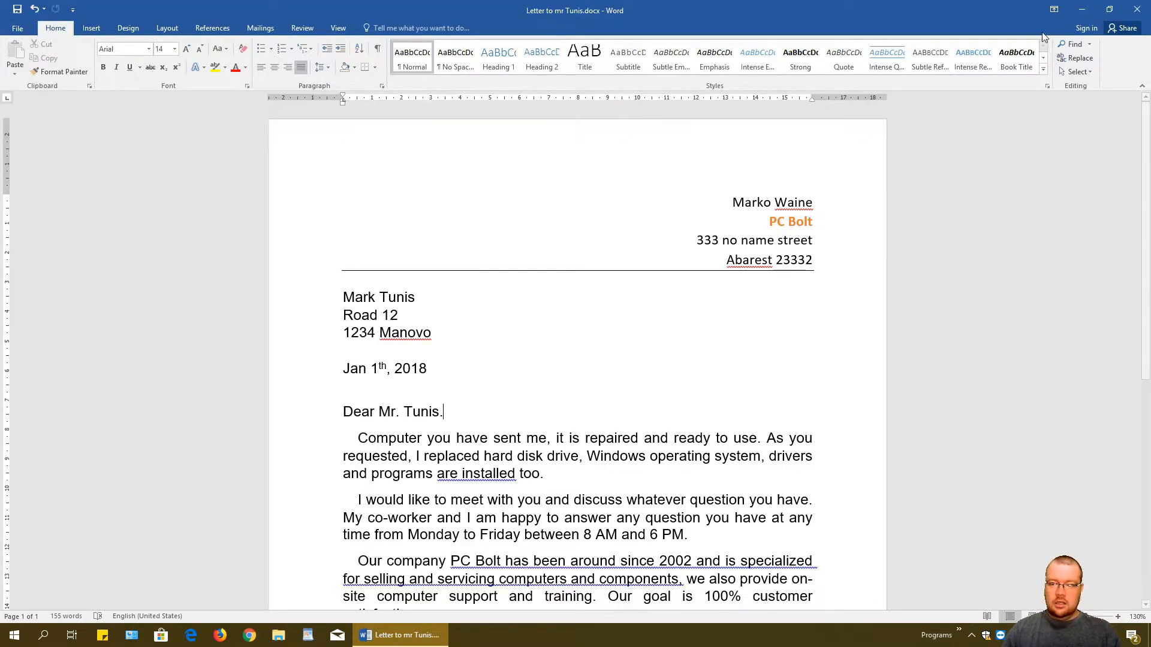
Check the saved letter file on the desktop and return to the open letter.
{"action": "left_click", "coordinate": [1082, 9]}
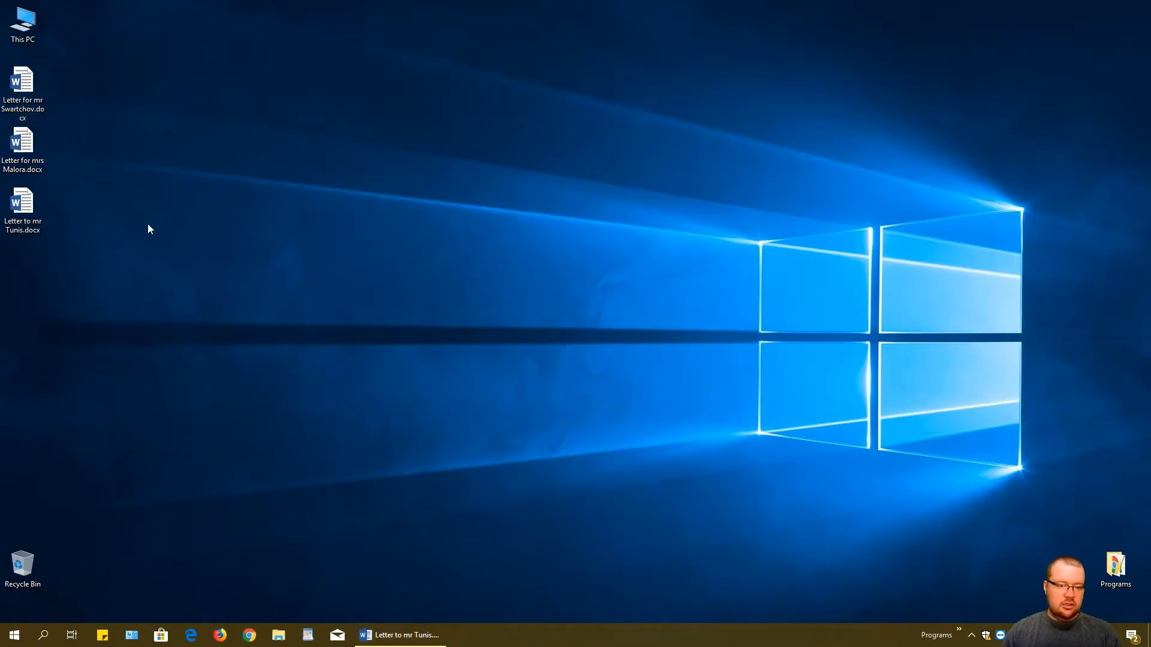
{"action": "left_click", "coordinate": [22, 207]}
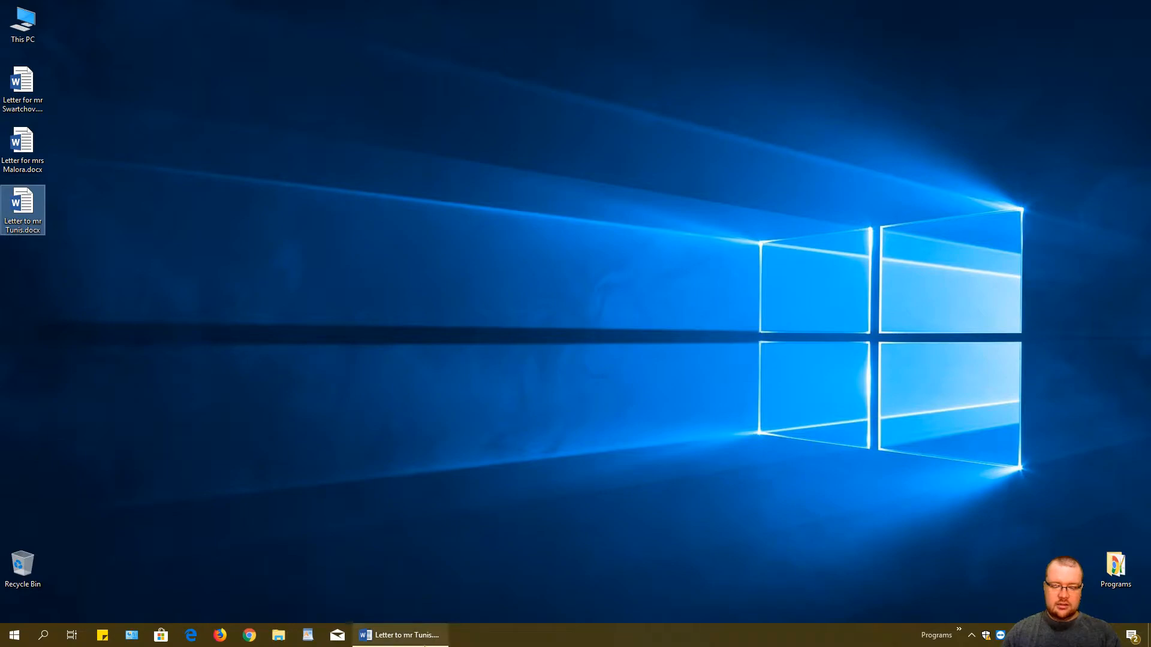
{"action": "left_click", "coordinate": [399, 633]}
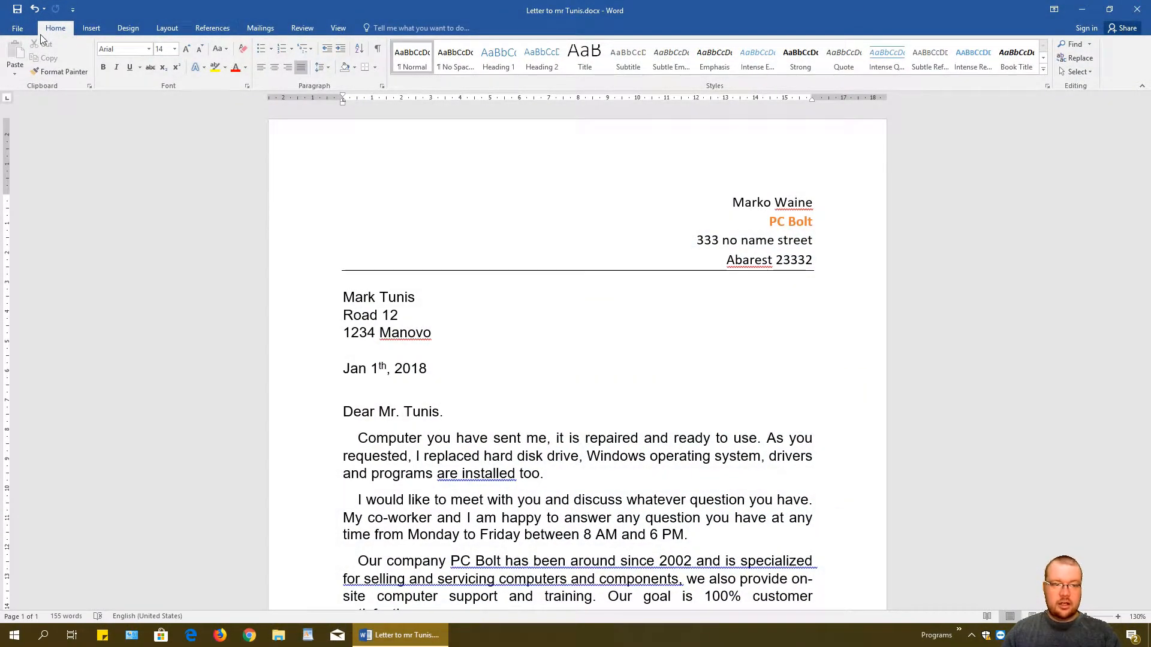
Close the saved letter and create another new document from the personal "Letter for customers template".
{"action": "left_click", "coordinate": [17, 28]}
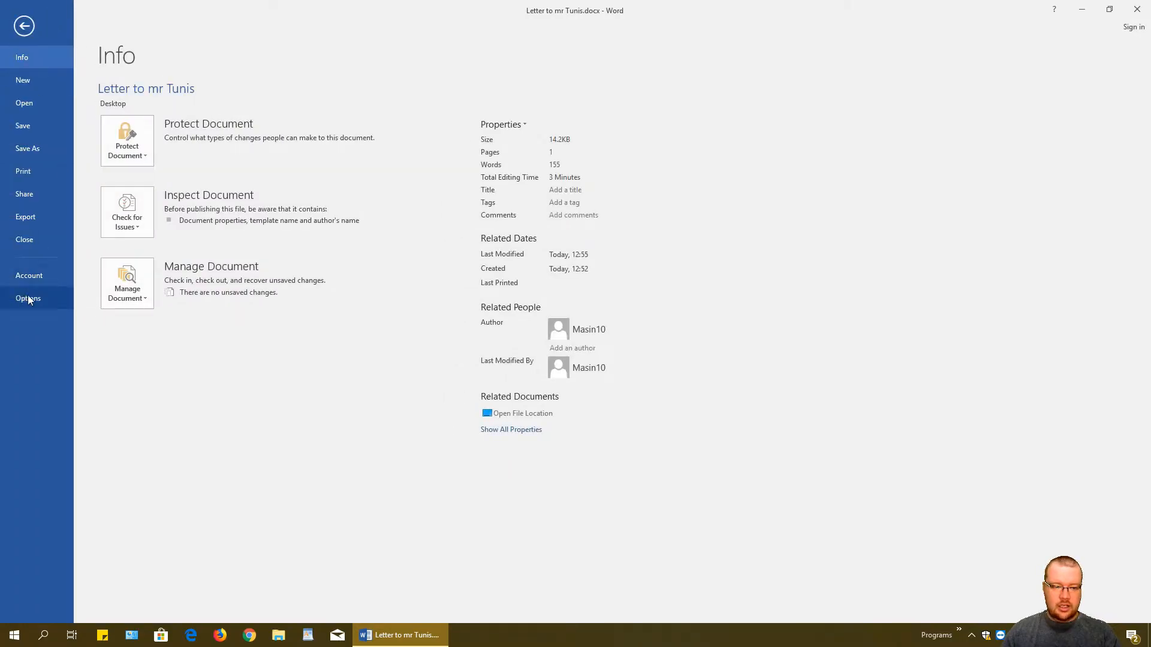
{"action": "left_click", "coordinate": [25, 240]}
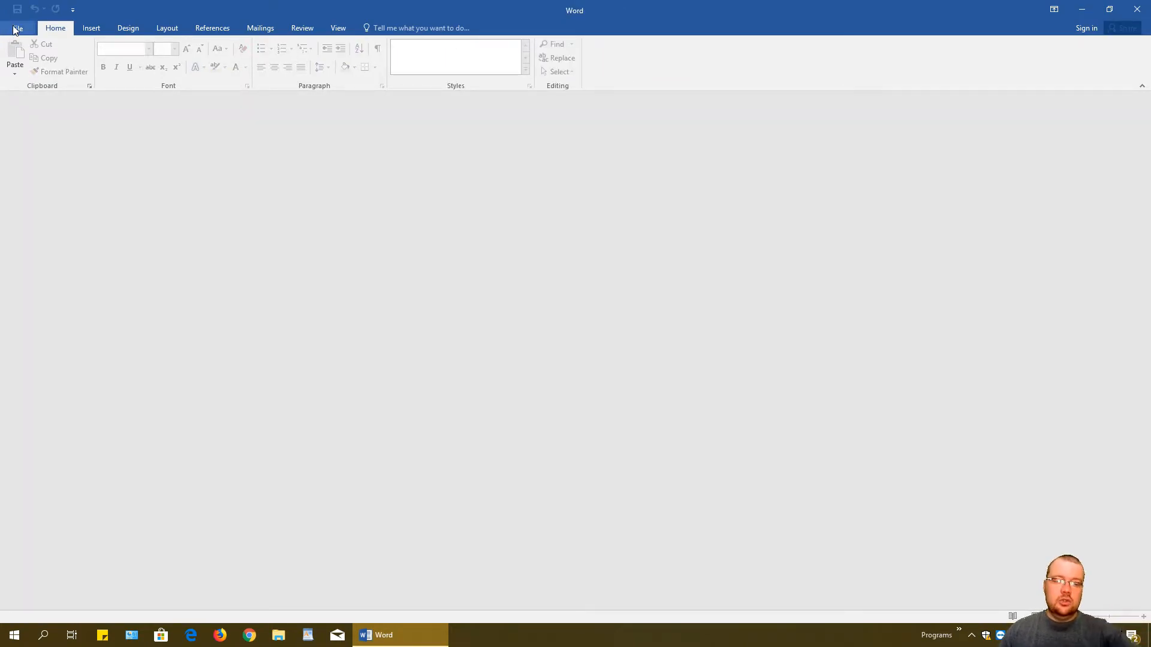
{"action": "left_click", "coordinate": [16, 29]}
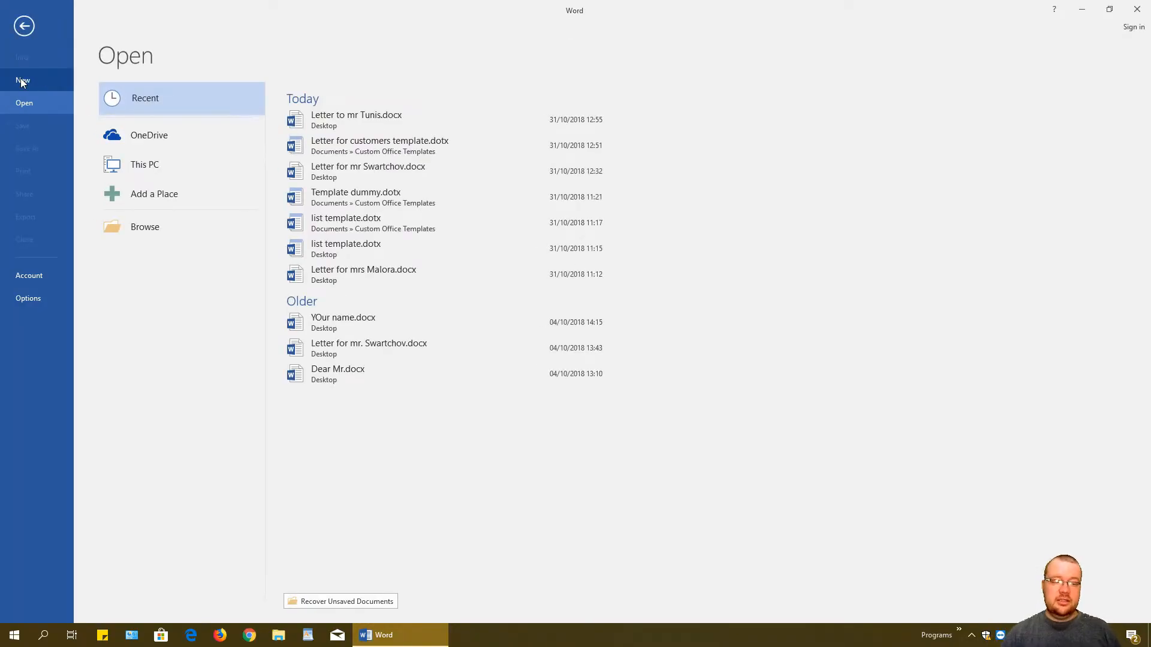
{"action": "left_click", "coordinate": [22, 80]}
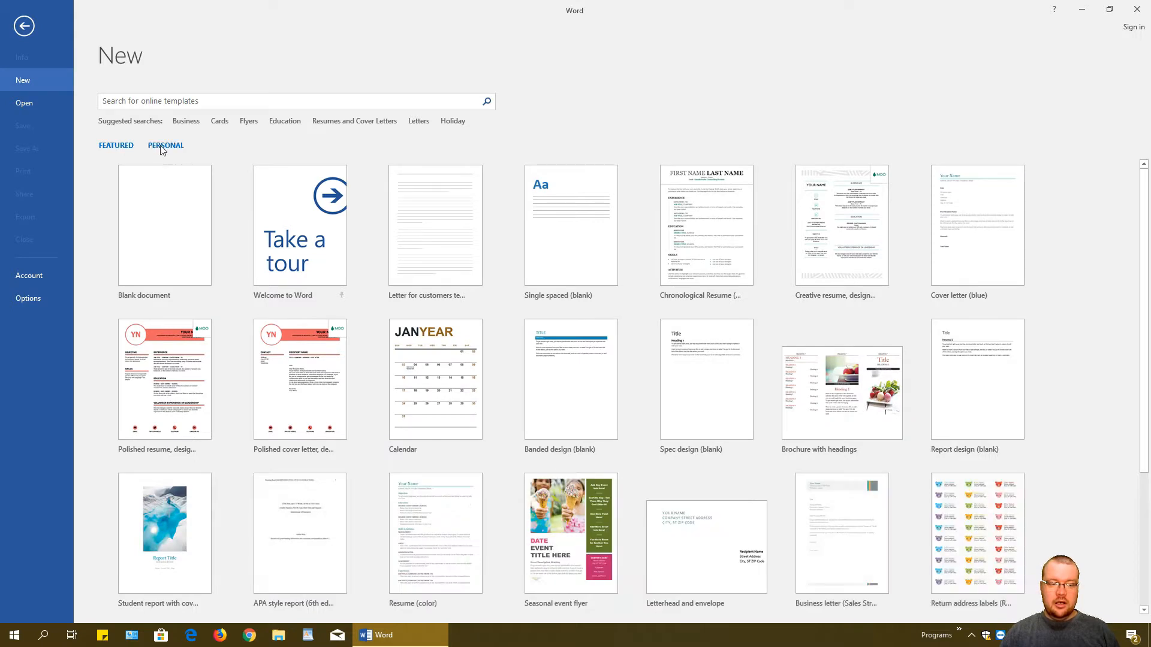
{"action": "left_click", "coordinate": [165, 146]}
{"action": "left_click", "coordinate": [157, 224]}
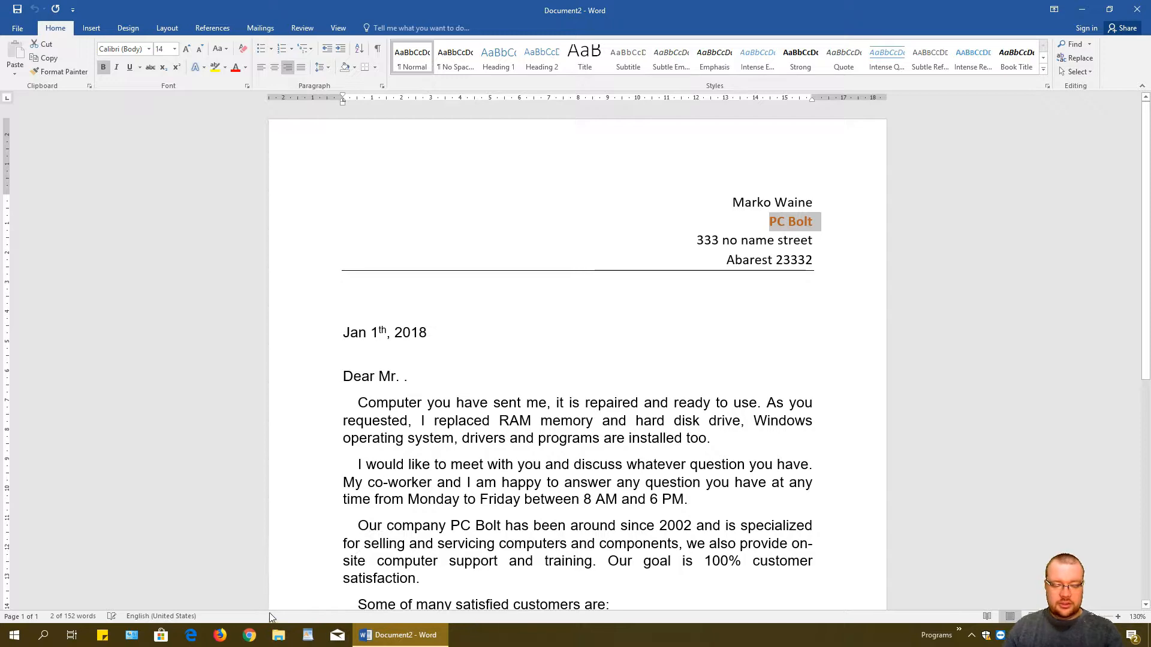
Switch to File Explorer and create a folder named WordTemplates on Local Disk (C:).
{"action": "left_click", "coordinate": [280, 637]}
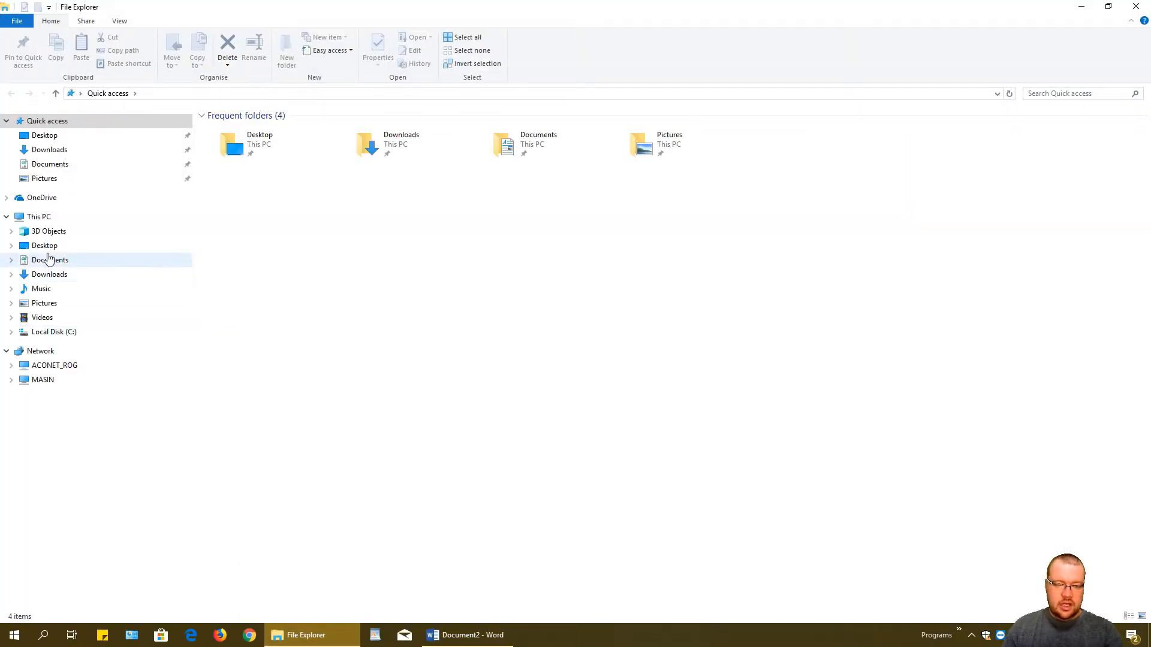
{"action": "left_click", "coordinate": [67, 332]}
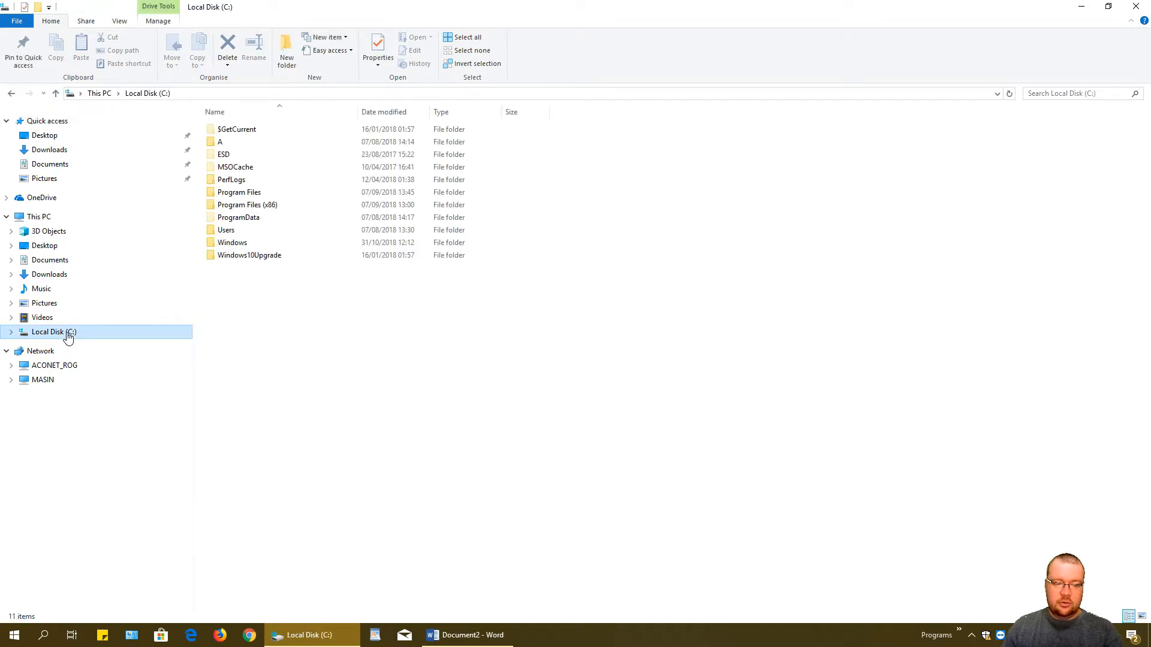
{"action": "right_click", "coordinate": [387, 366]}
{"action": "mouse_move", "coordinate": [470, 479]}
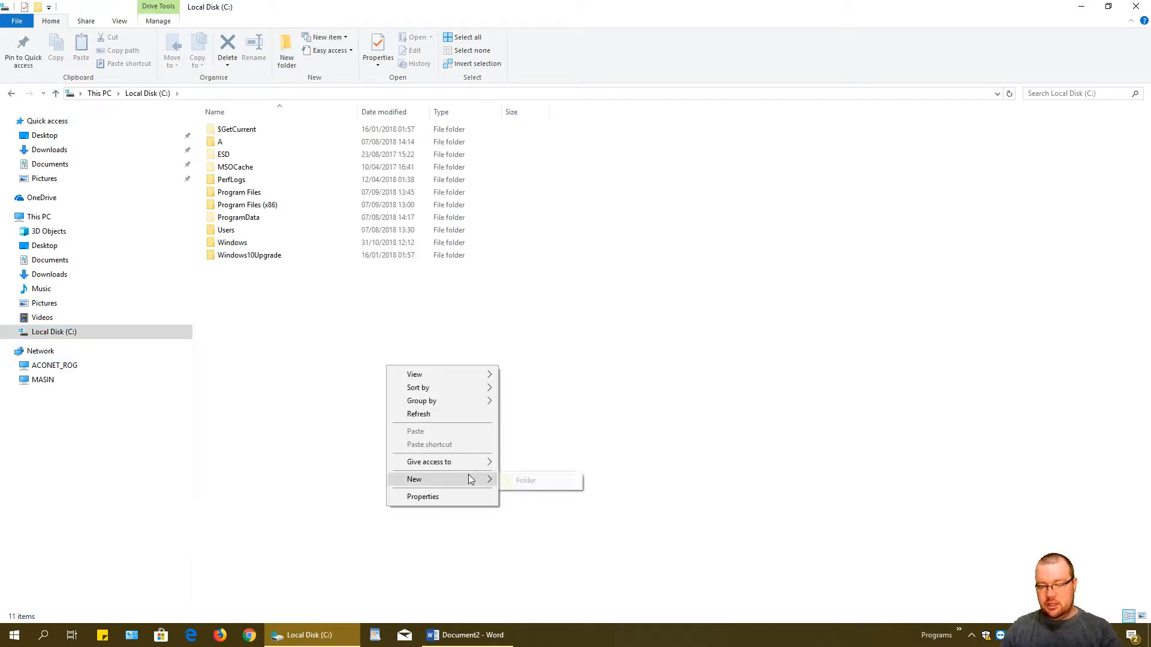
{"action": "left_click", "coordinate": [513, 481]}
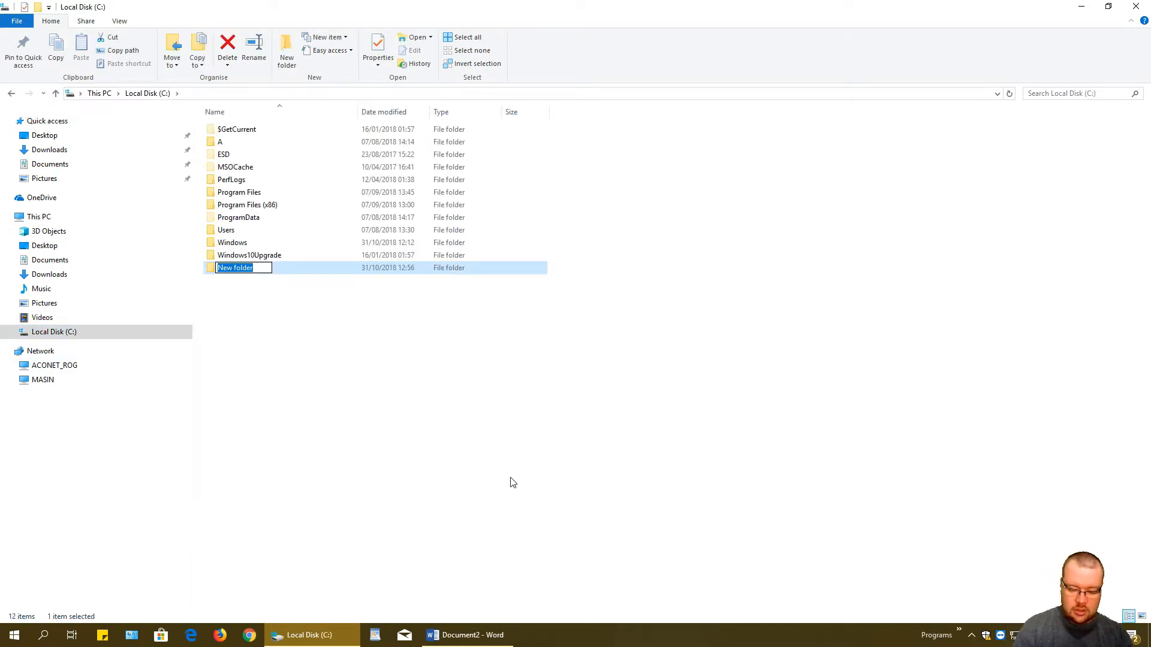
{"action": "type", "text": "Word"}
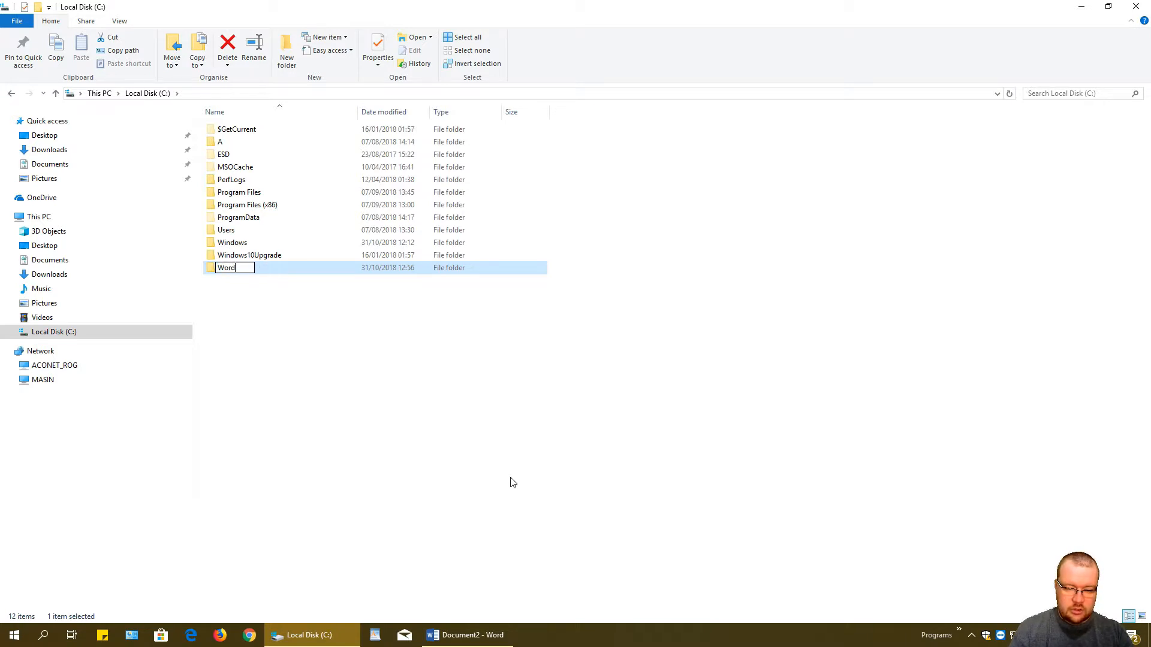
{"action": "type", "text": "Templates"}
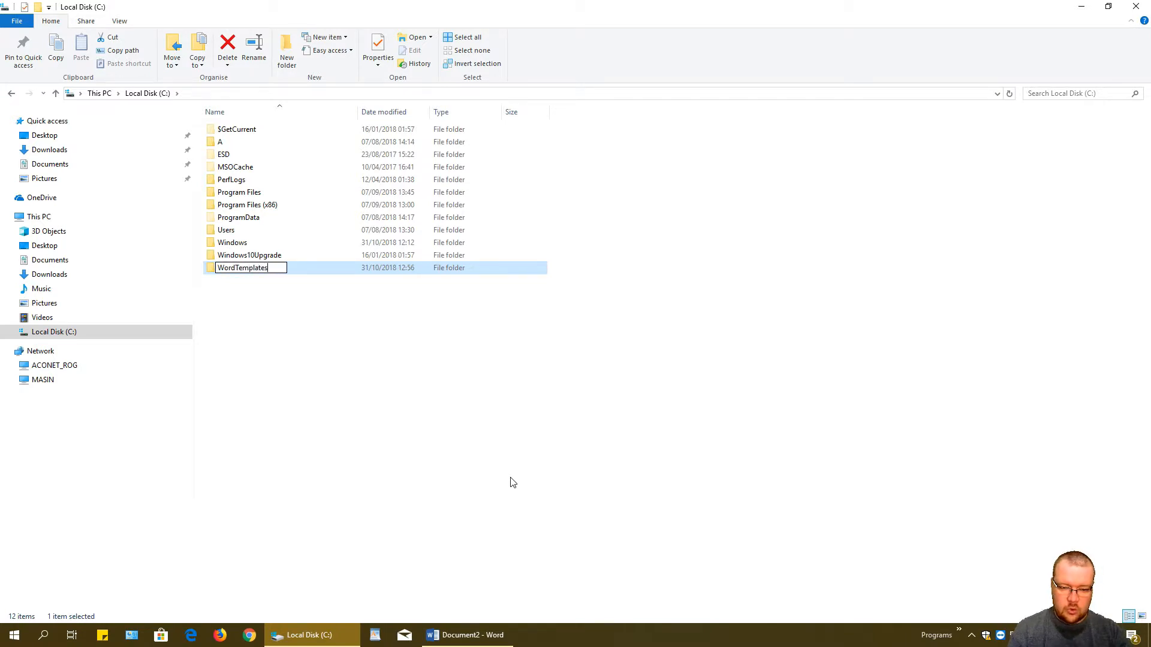
{"action": "key", "text": "Return"}
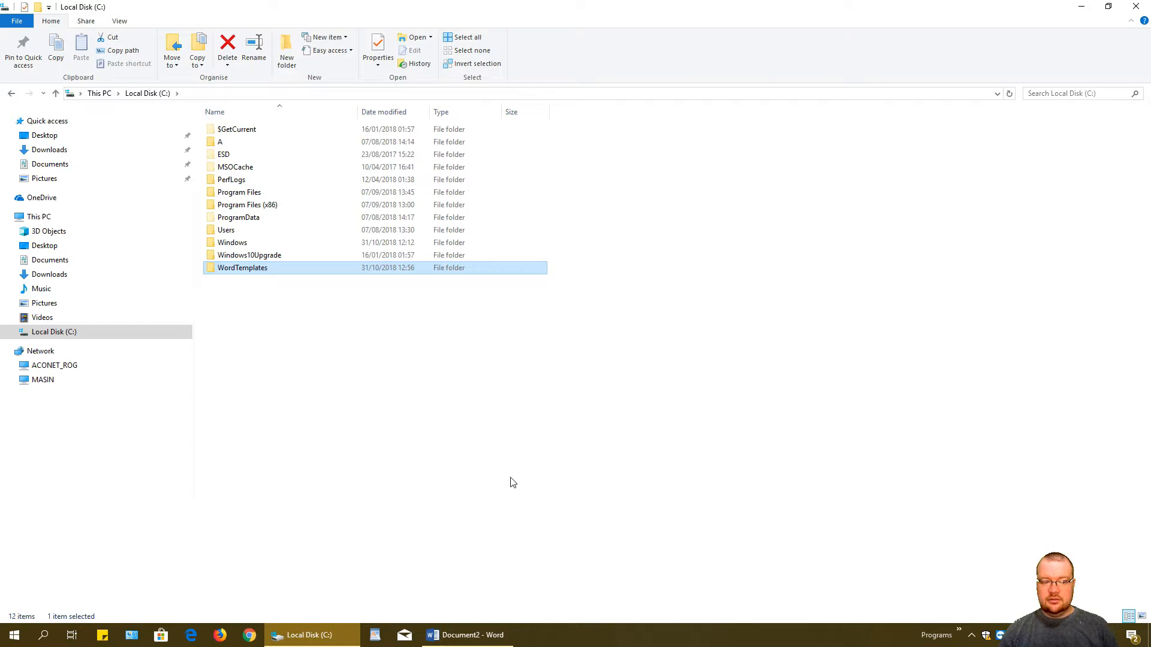
Open the WordTemplates folder on drive C:, copy its full path and return to the Word document.
{"action": "double_click", "coordinate": [256, 267]}
{"action": "left_click", "coordinate": [245, 94]}
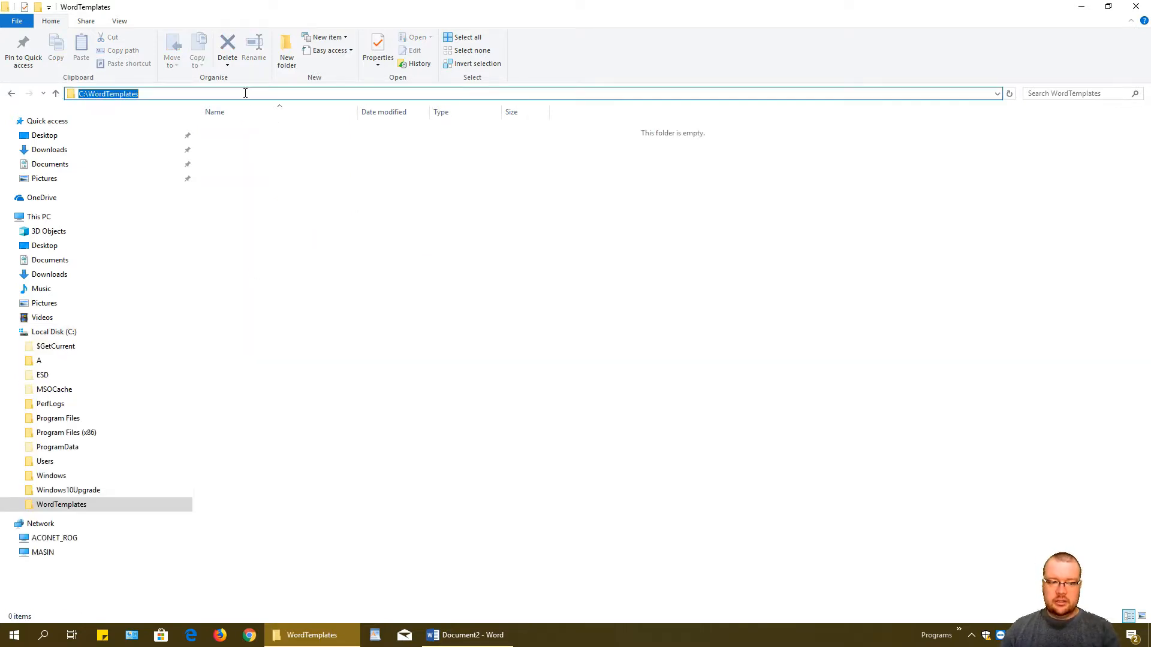
{"action": "right_click", "coordinate": [115, 94]}
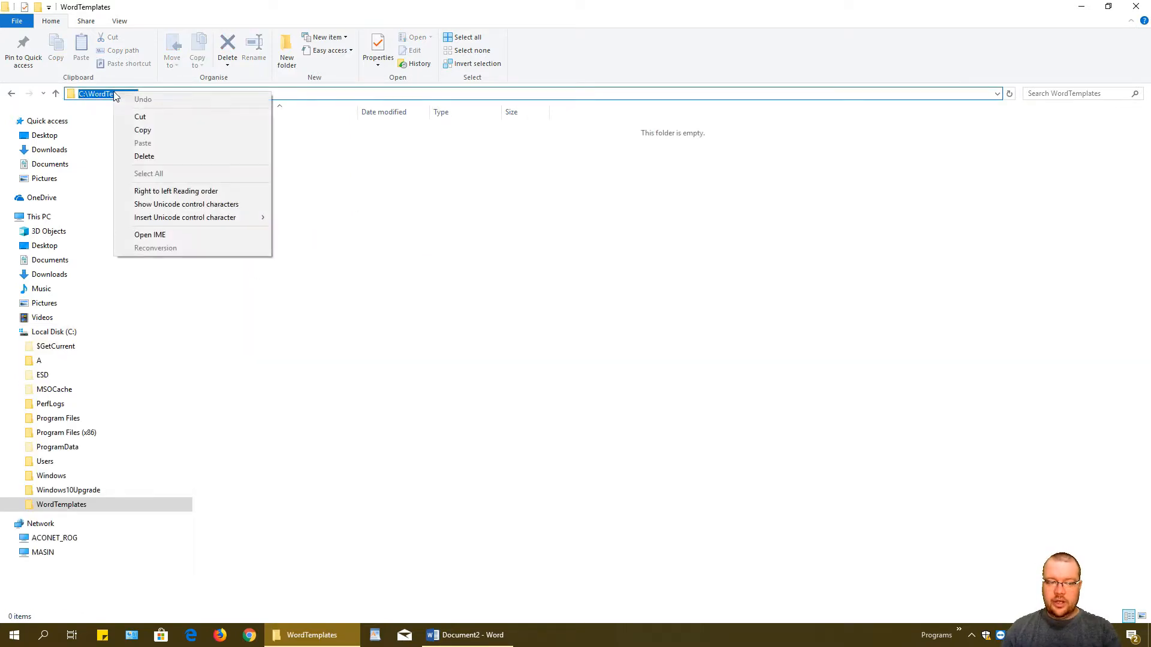
{"action": "left_click", "coordinate": [147, 131]}
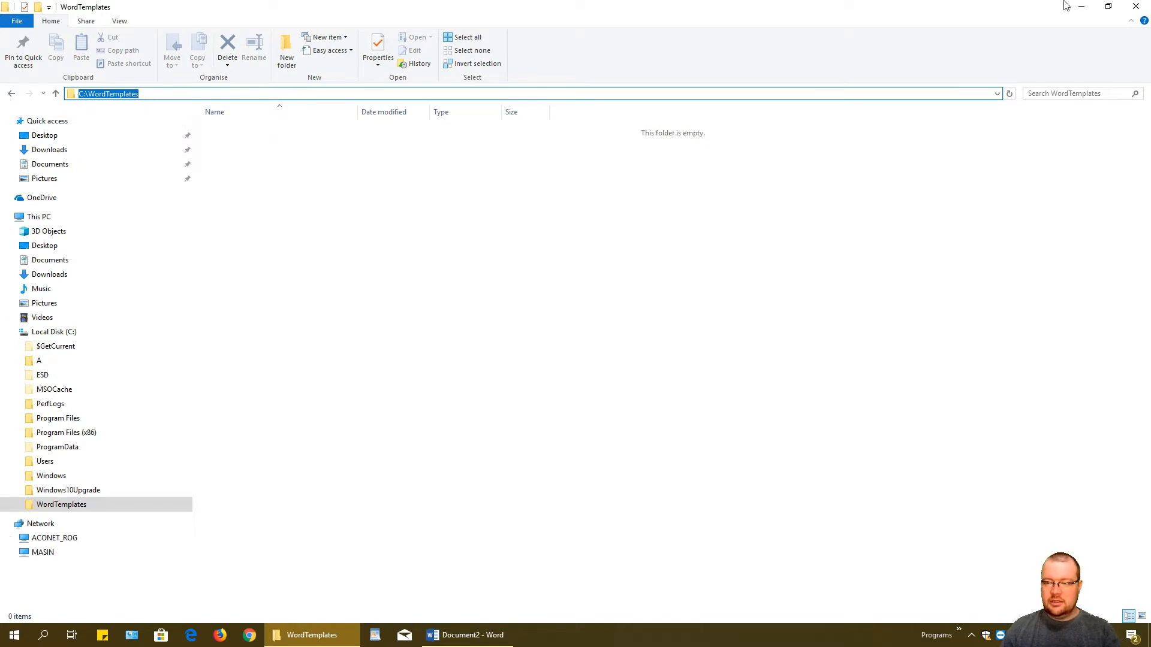
{"action": "left_click", "coordinate": [1082, 7]}
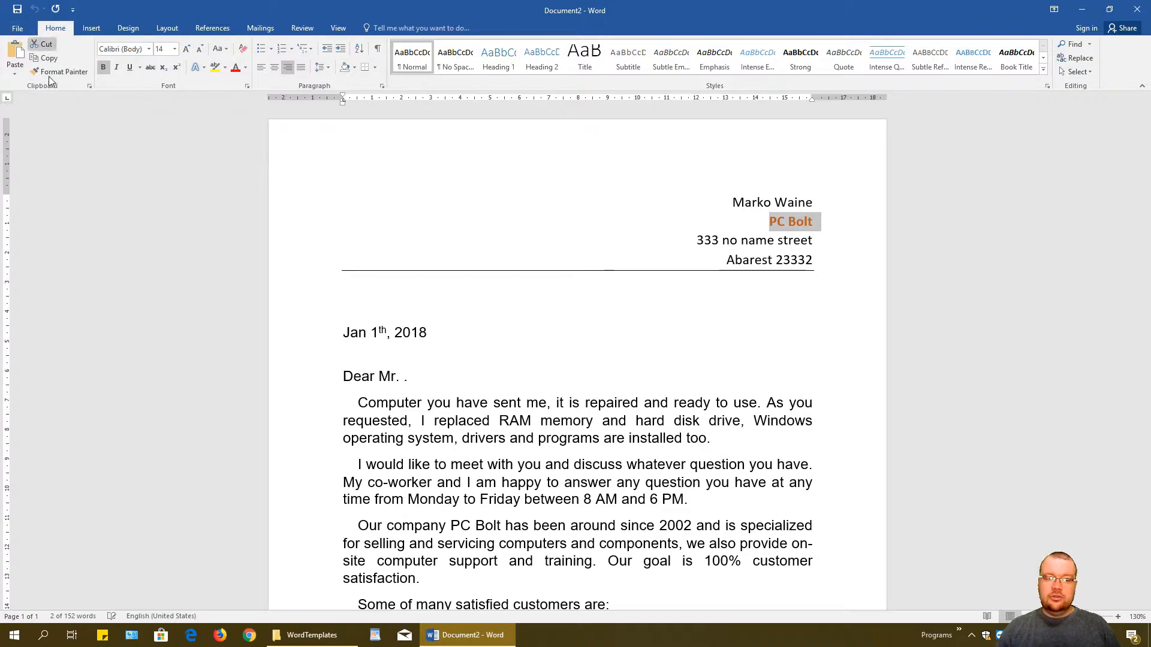
Set Word's default personal templates location to C:\WordTemplates in the save options.
{"action": "left_click", "coordinate": [11, 28]}
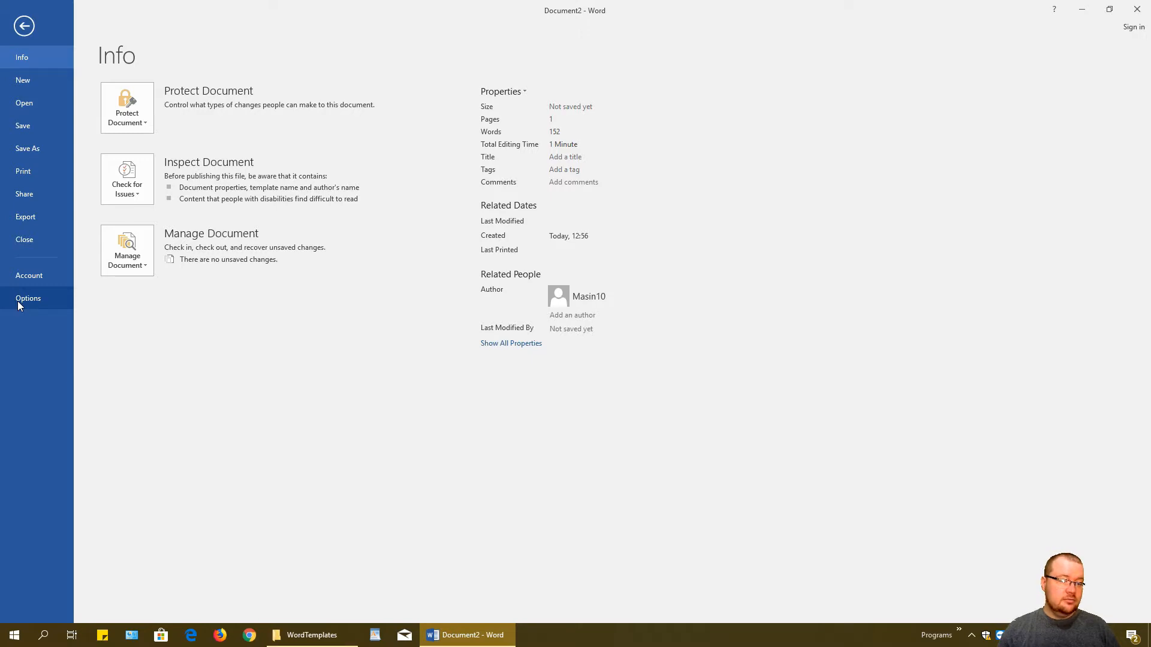
{"action": "left_click", "coordinate": [18, 301]}
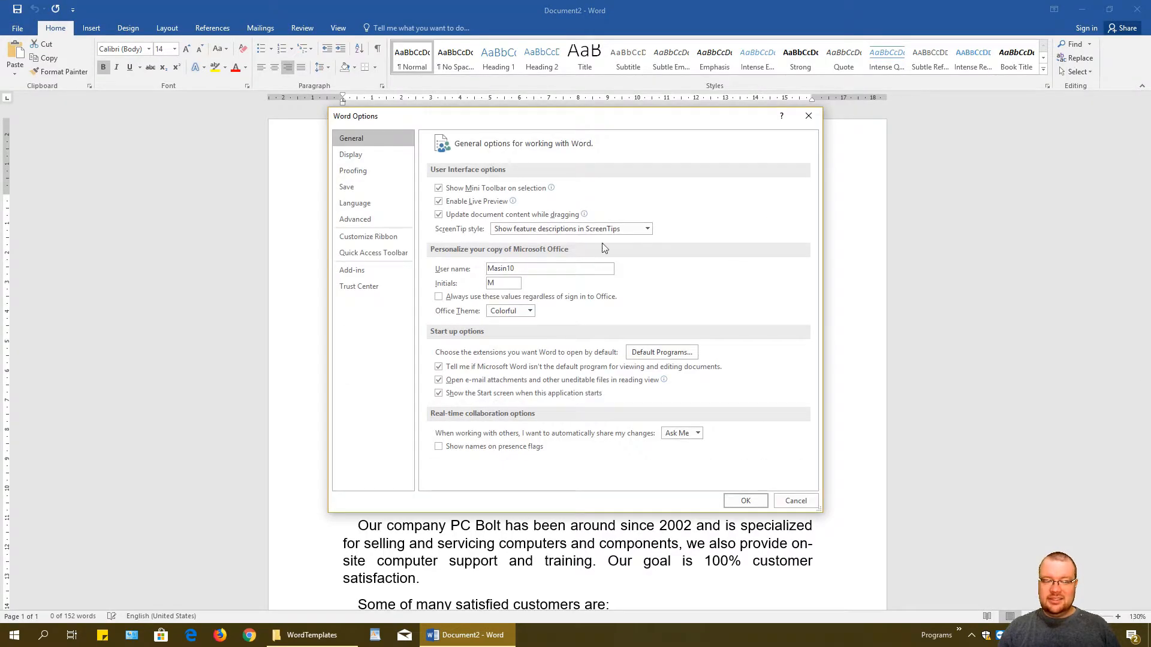
{"action": "left_click", "coordinate": [345, 192]}
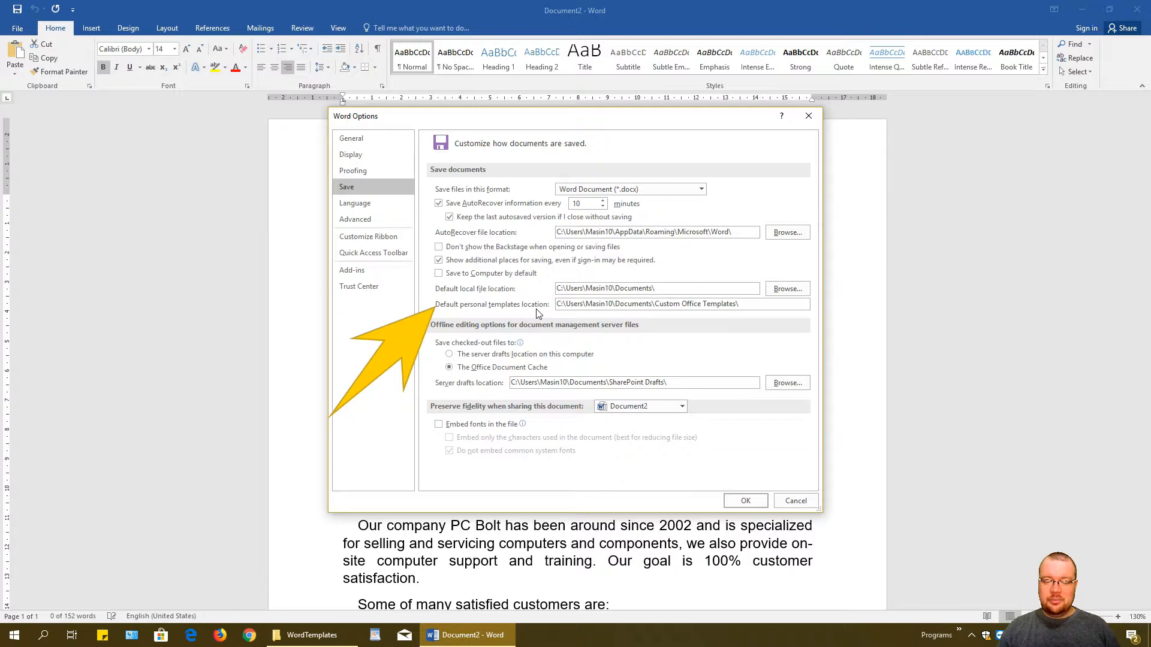
{"action": "left_click_drag", "start_coordinate": [768, 307], "coordinate": [591, 305]}
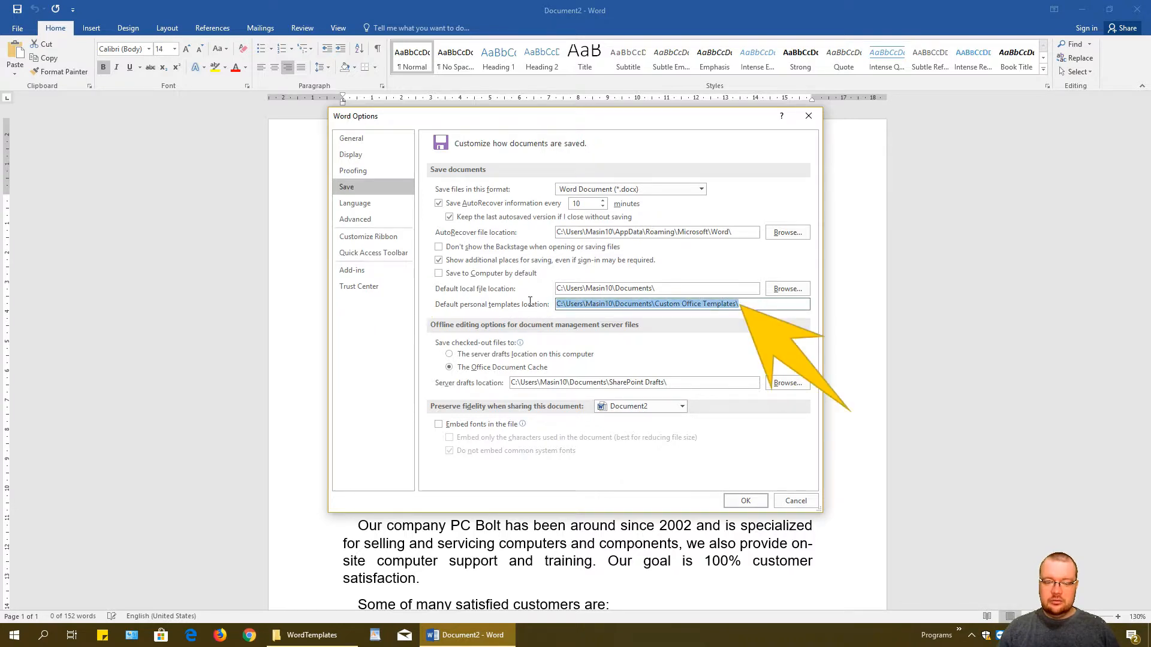
{"action": "key", "text": "Delete"}
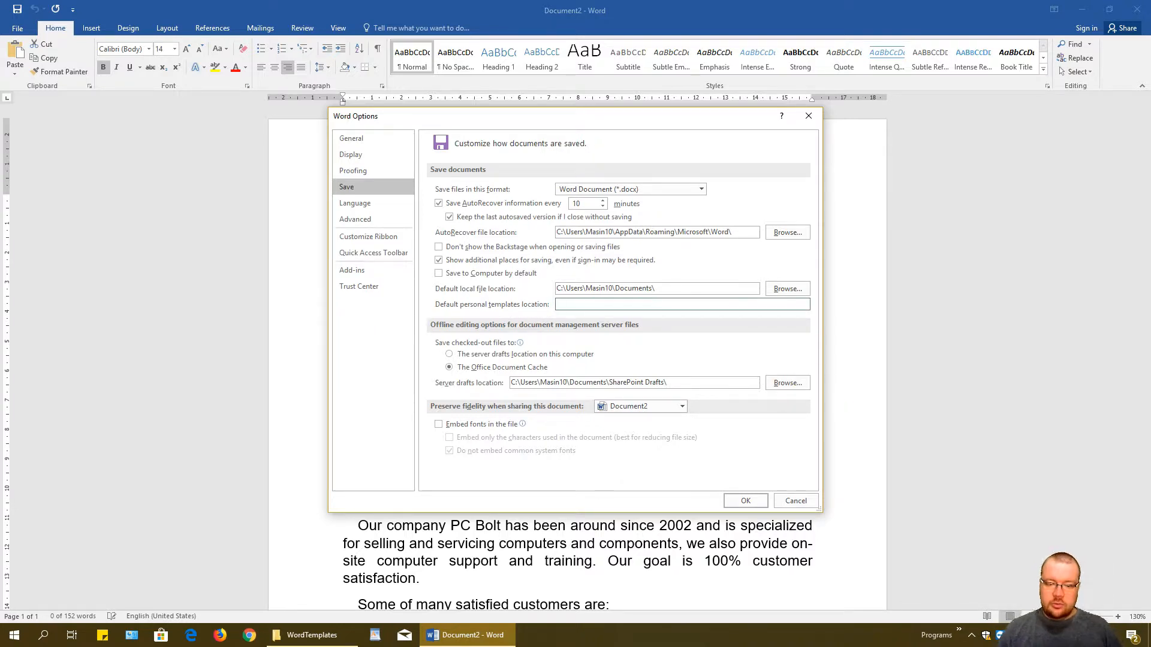
{"action": "right_click", "coordinate": [592, 305]}
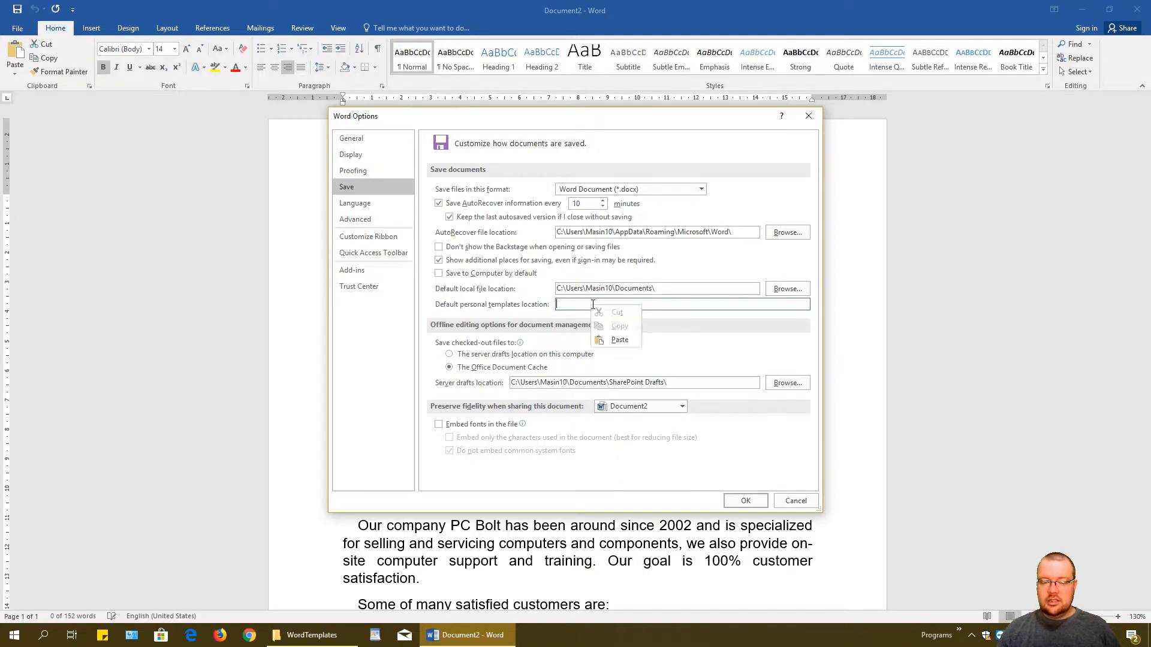
{"action": "left_click", "coordinate": [619, 340]}
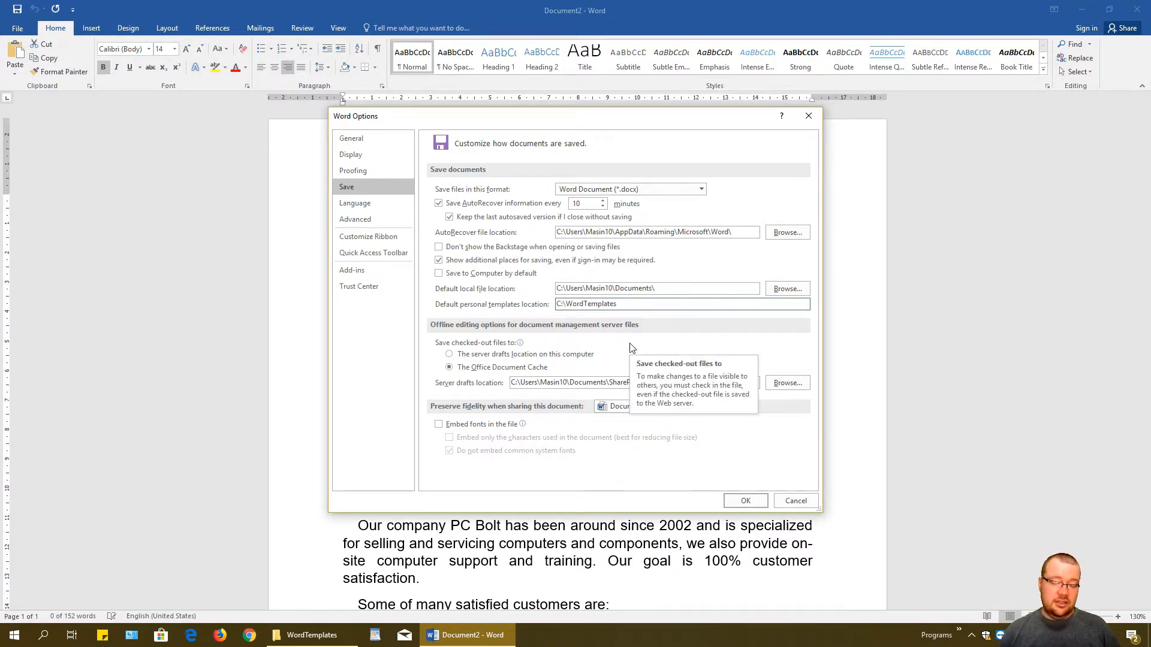
{"action": "left_click", "coordinate": [746, 503]}
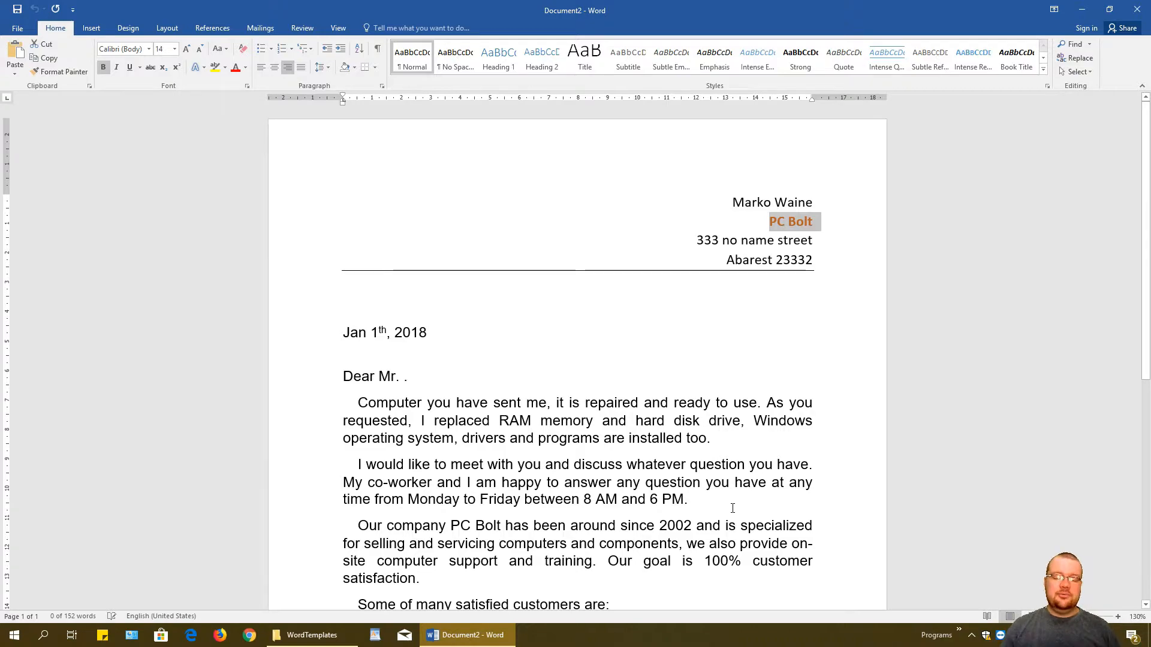
Close the unsaved letter, restart Word and view the personal templates on the start screen.
{"action": "left_click", "coordinate": [1144, 5]}
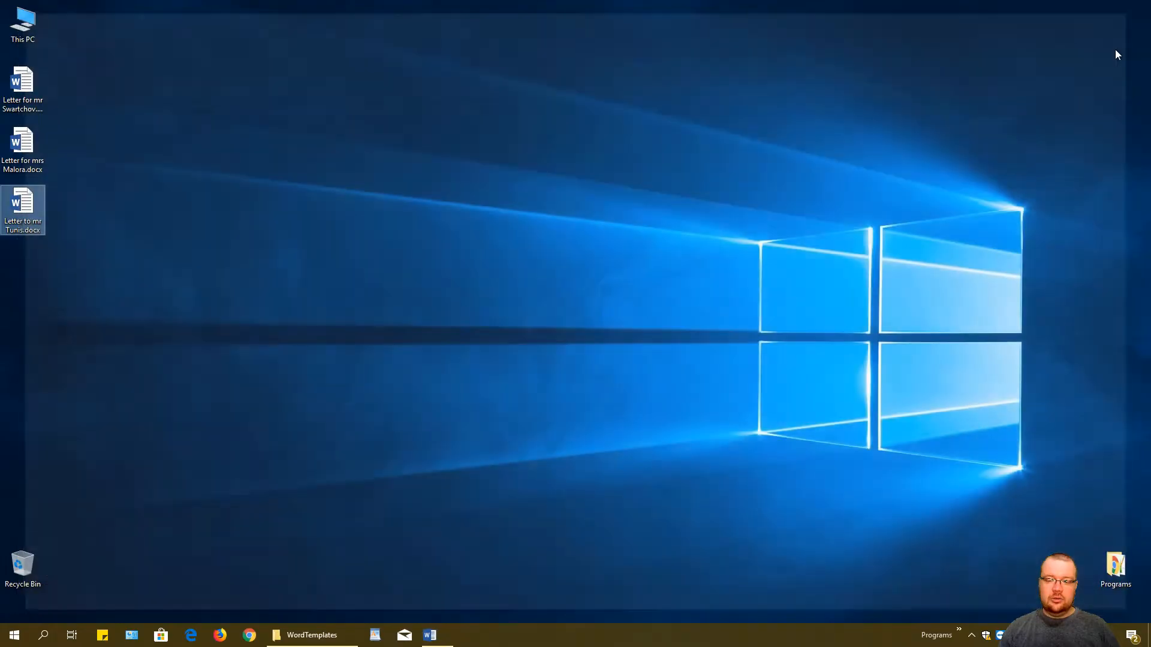
{"action": "left_click", "coordinate": [444, 638]}
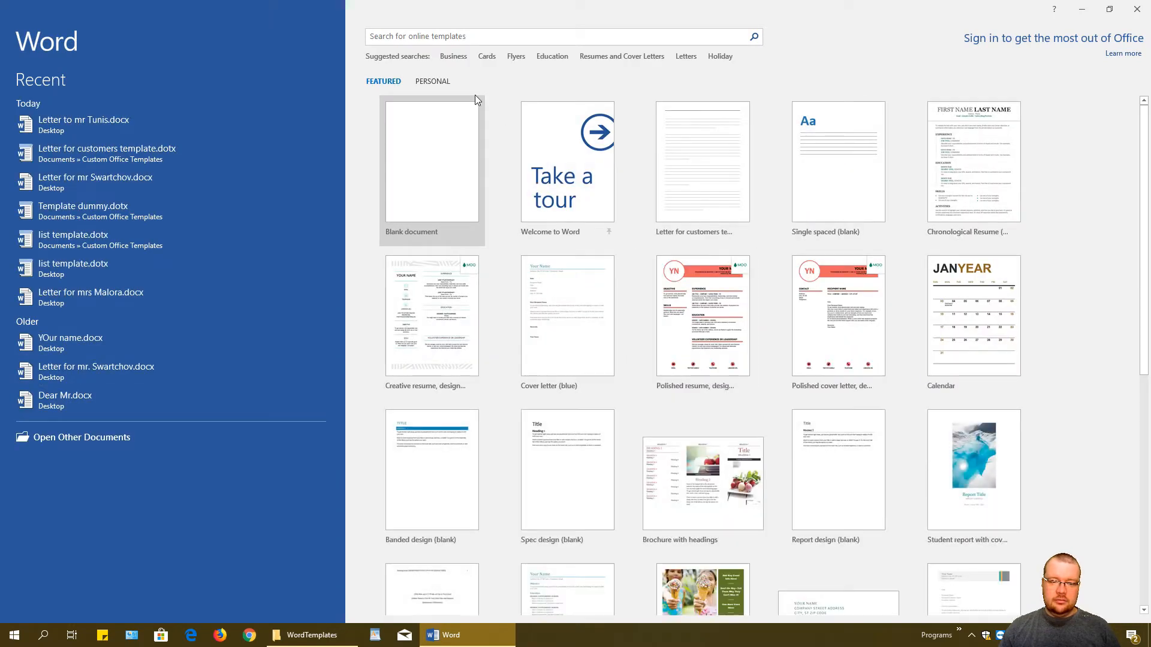
{"action": "left_click", "coordinate": [433, 82]}
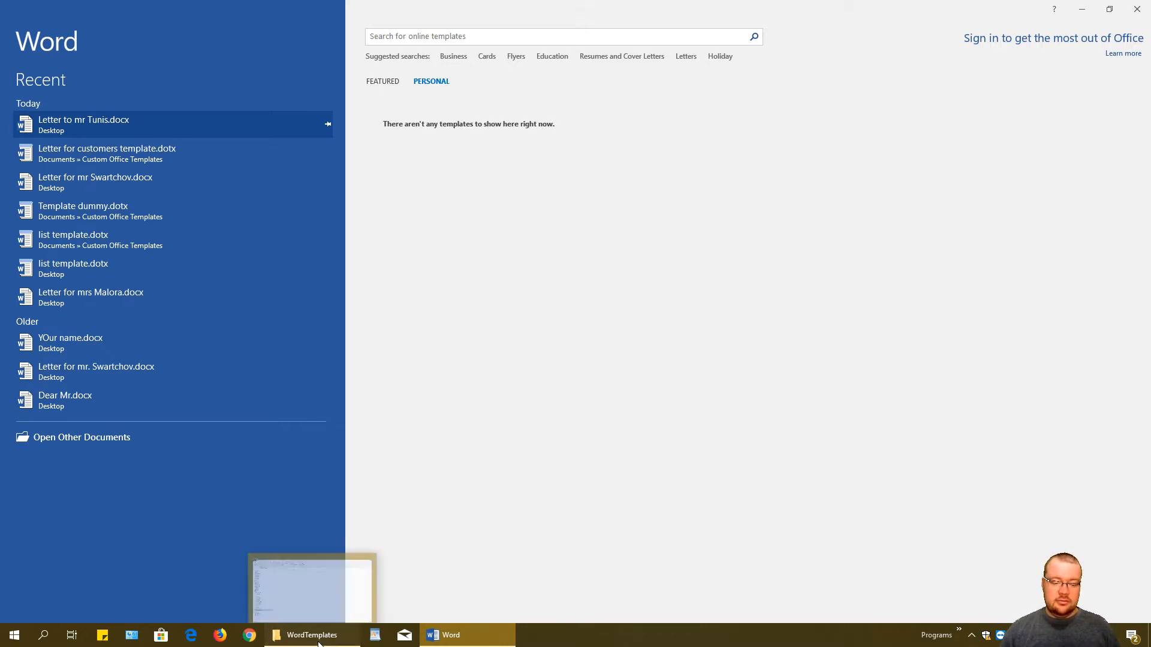
Switch to File Explorer and move "Letter for customers template.dotx" from Documents\Custom Office Templates to C:\WordTemplates.
{"action": "left_click", "coordinate": [313, 620]}
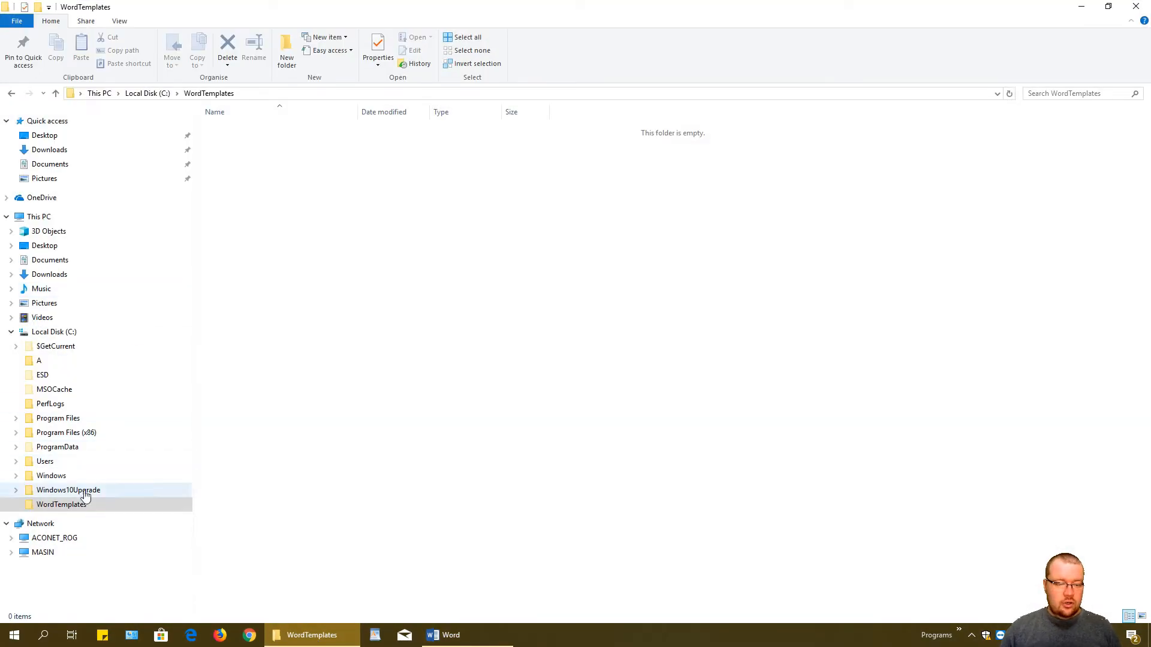
{"action": "left_click", "coordinate": [54, 261]}
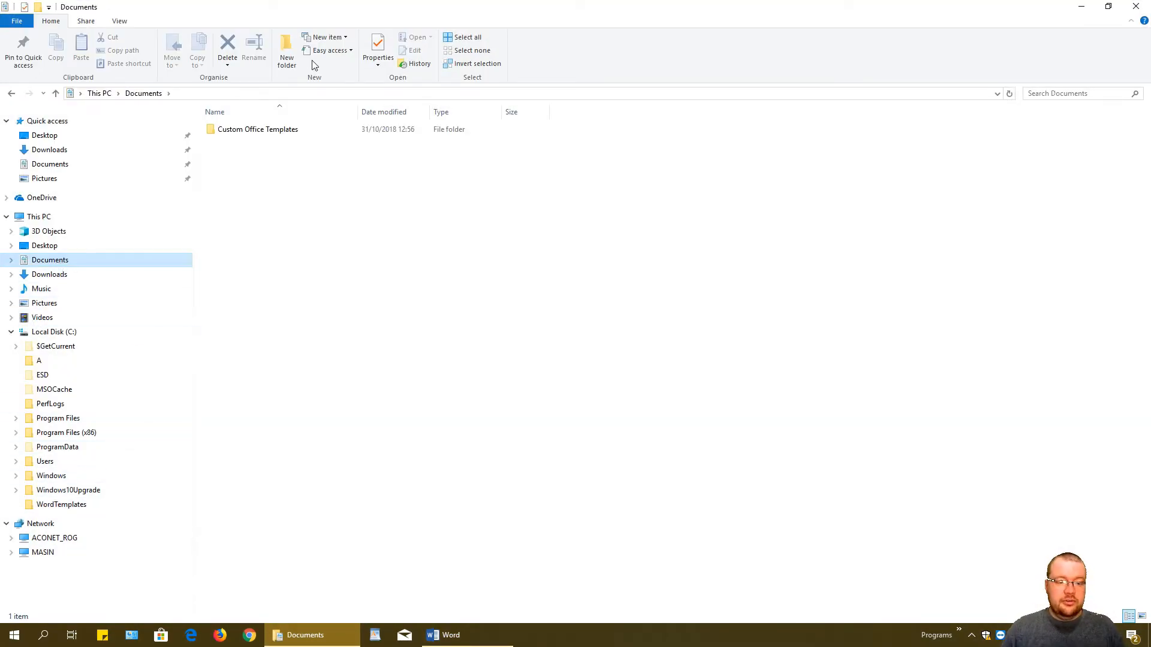
{"action": "double_click", "coordinate": [247, 131]}
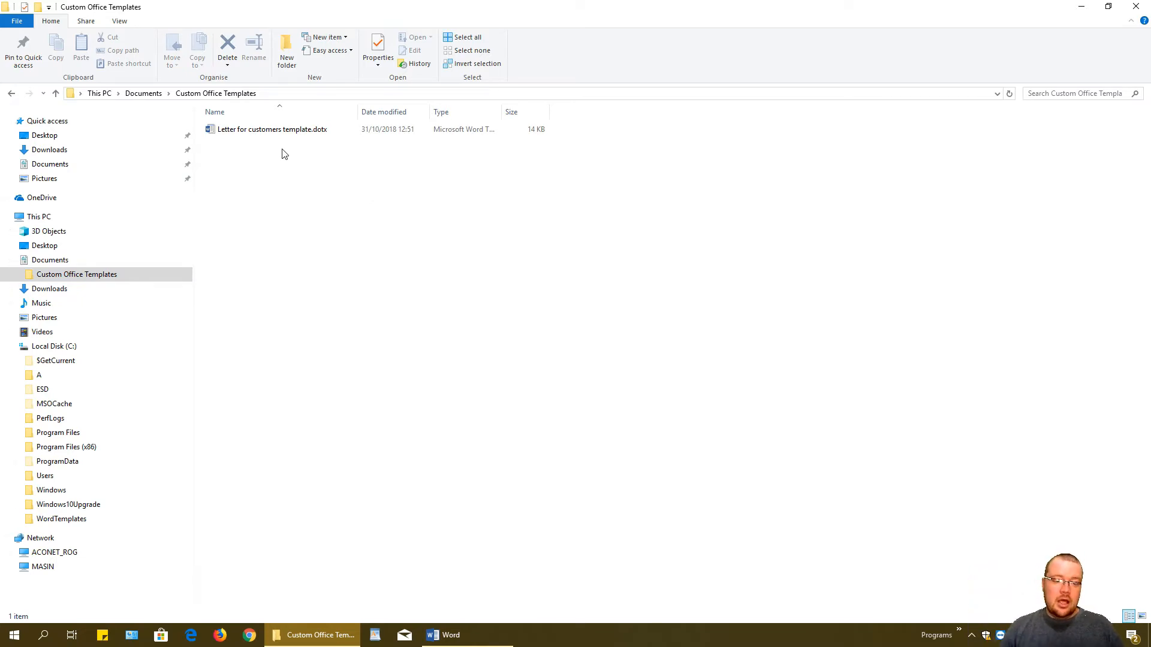
{"action": "left_click_drag", "start_coordinate": [345, 192], "coordinate": [267, 128]}
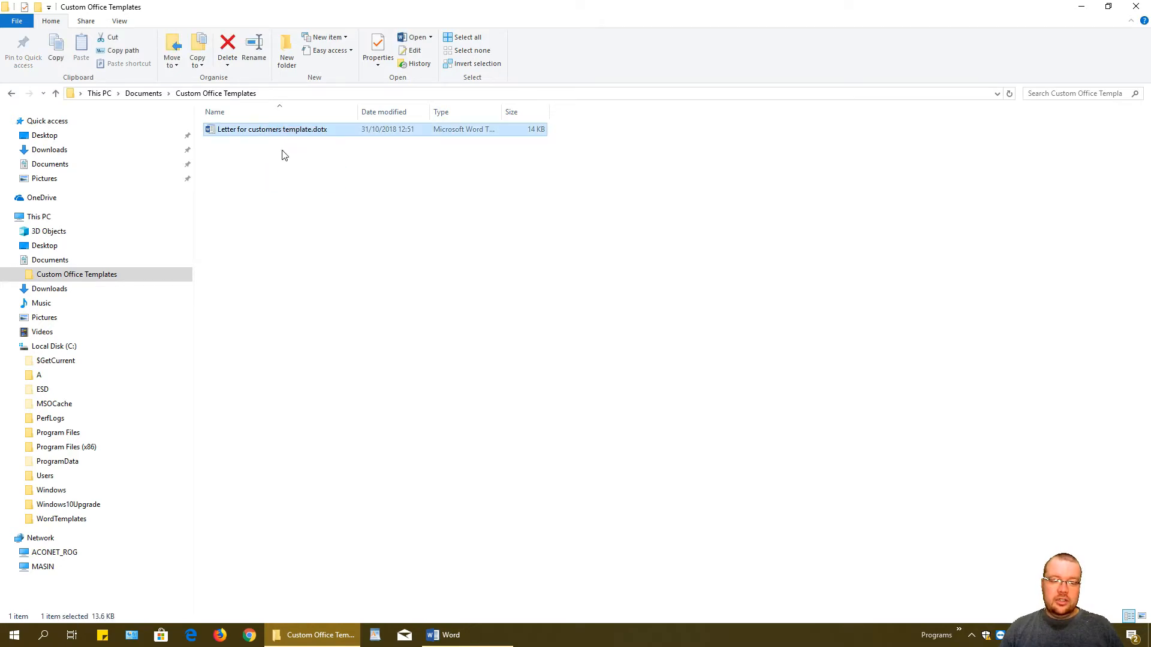
{"action": "right_click", "coordinate": [271, 134]}
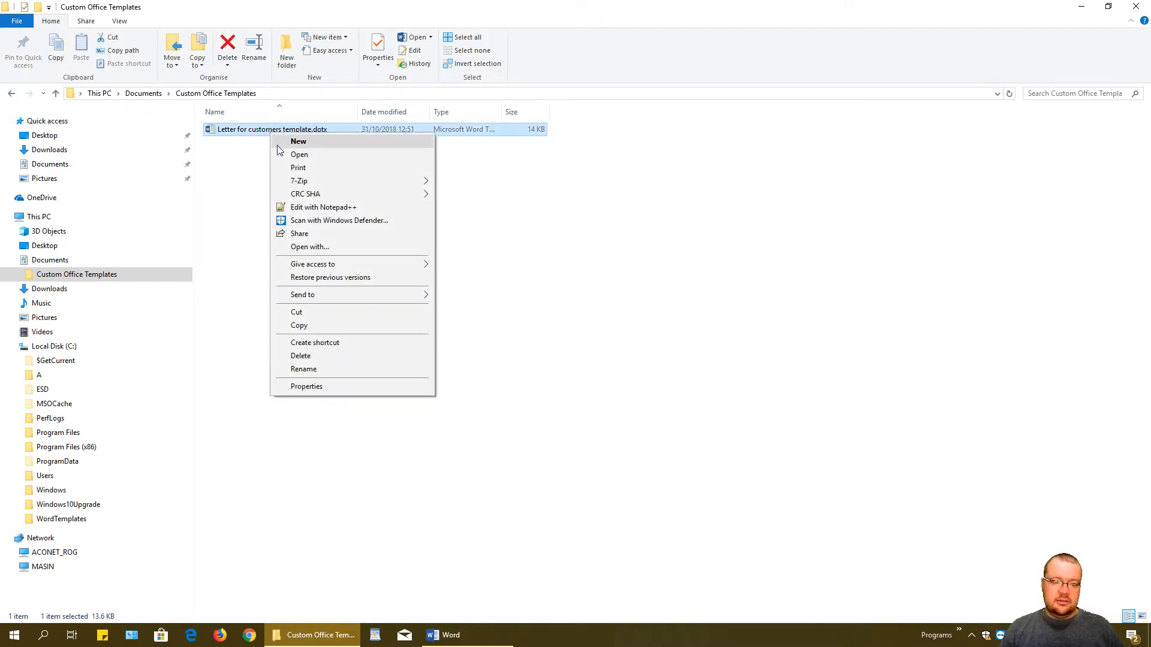
{"action": "left_click", "coordinate": [323, 313]}
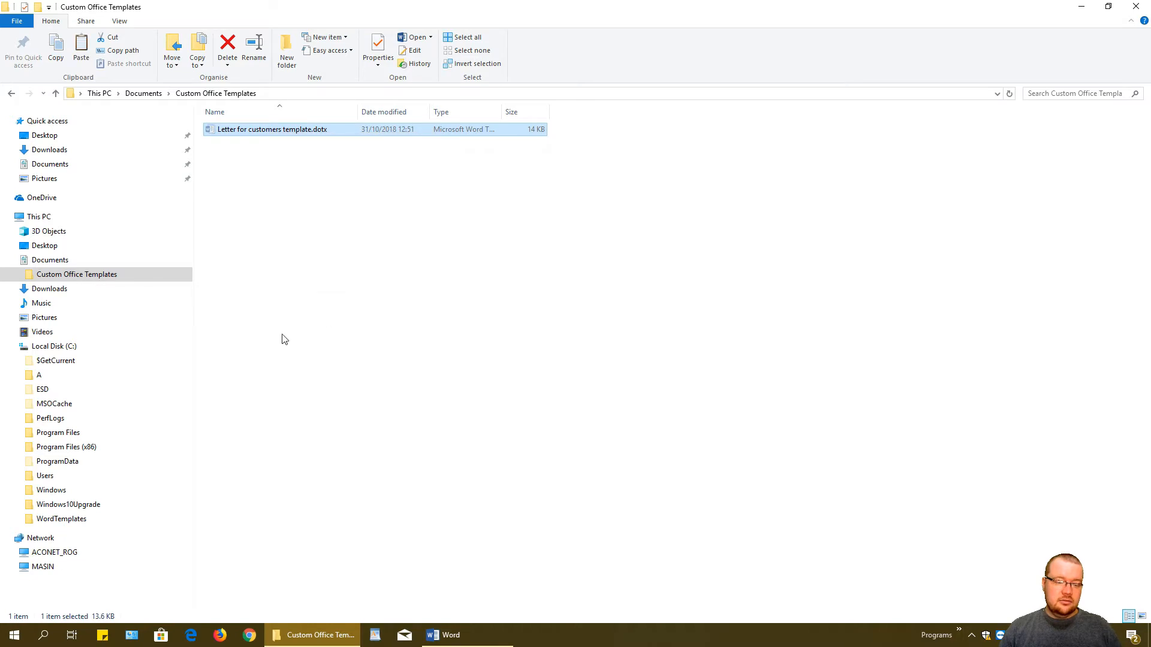
{"action": "left_click", "coordinate": [58, 521]}
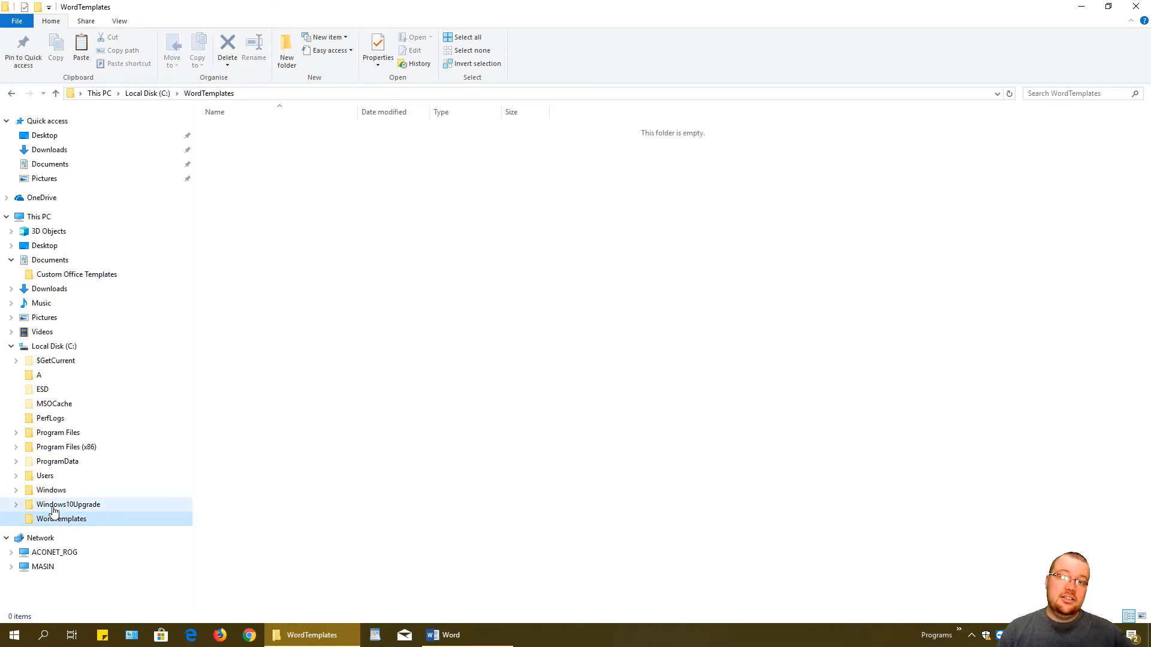
{"action": "right_click", "coordinate": [364, 233]}
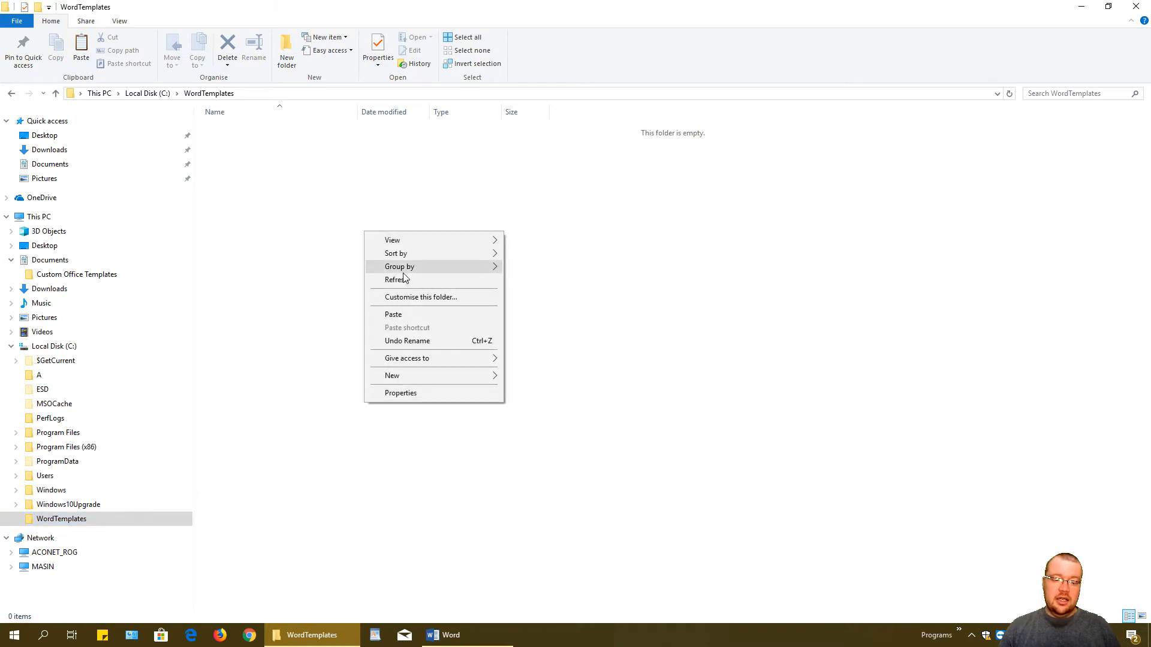
{"action": "left_click", "coordinate": [412, 315]}
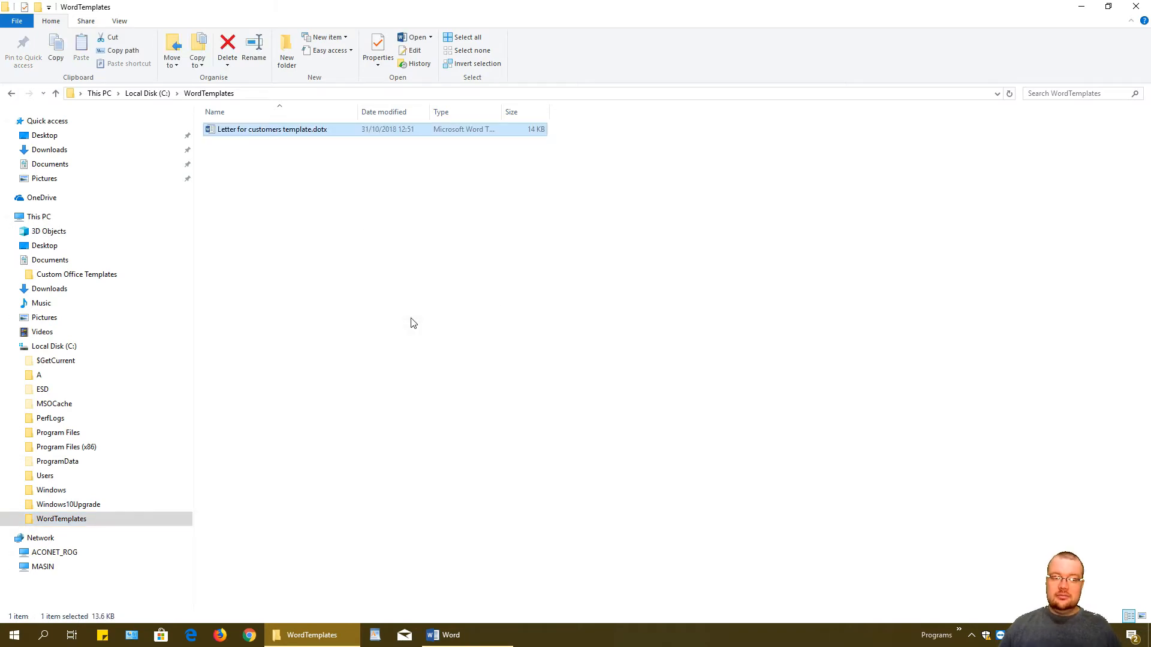
Close and reopen Word, and check the personal templates for the moved customer letter template.
{"action": "right_click", "coordinate": [483, 625]}
{"action": "left_click", "coordinate": [479, 616]}
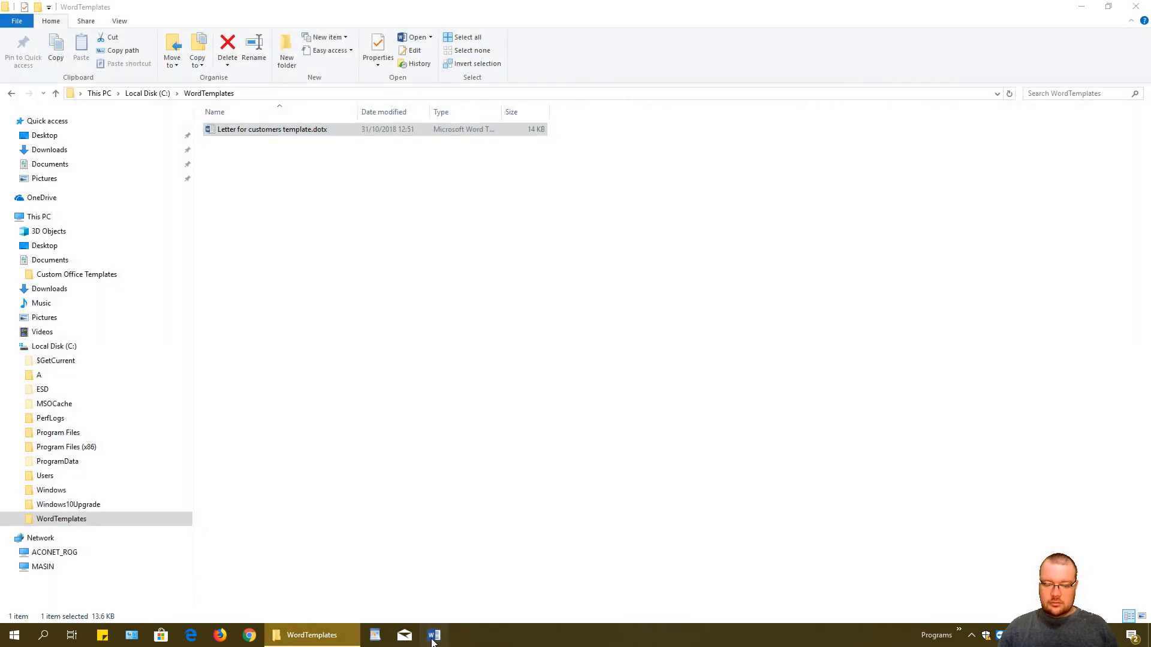
{"action": "left_click", "coordinate": [433, 636]}
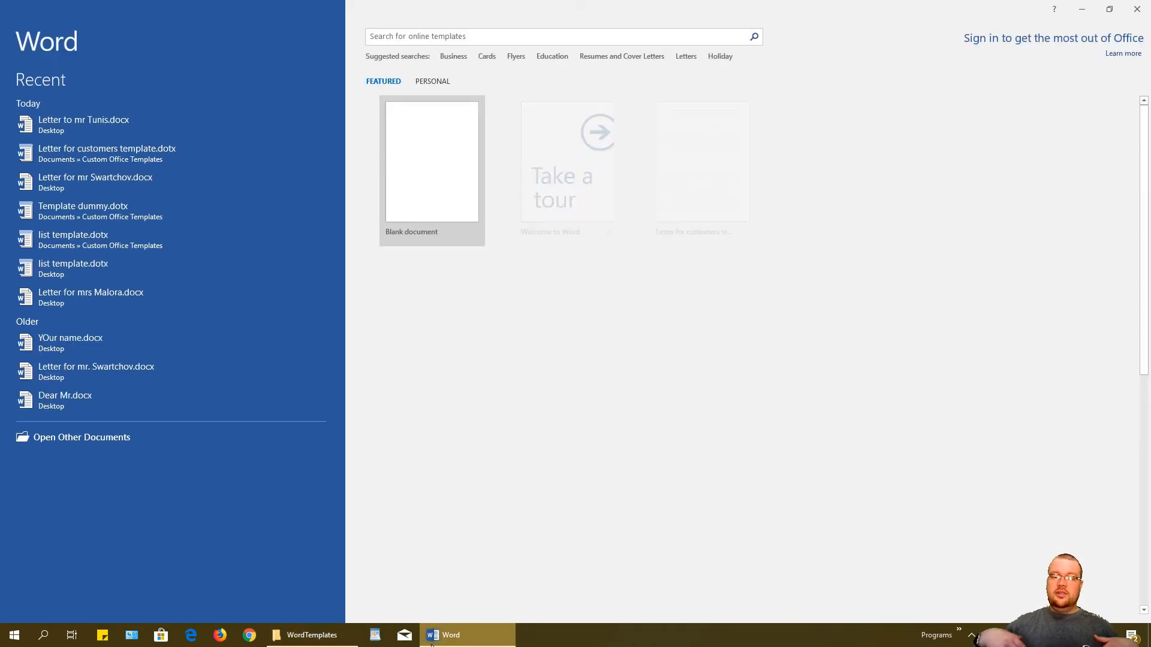
{"action": "left_click", "coordinate": [431, 81]}
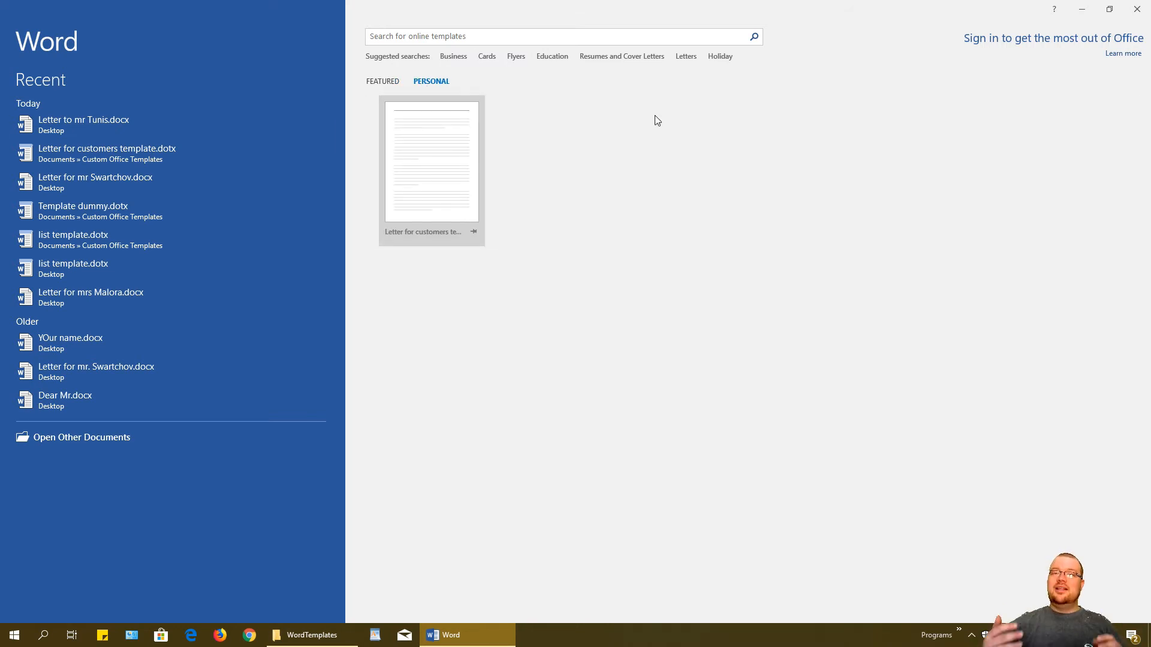